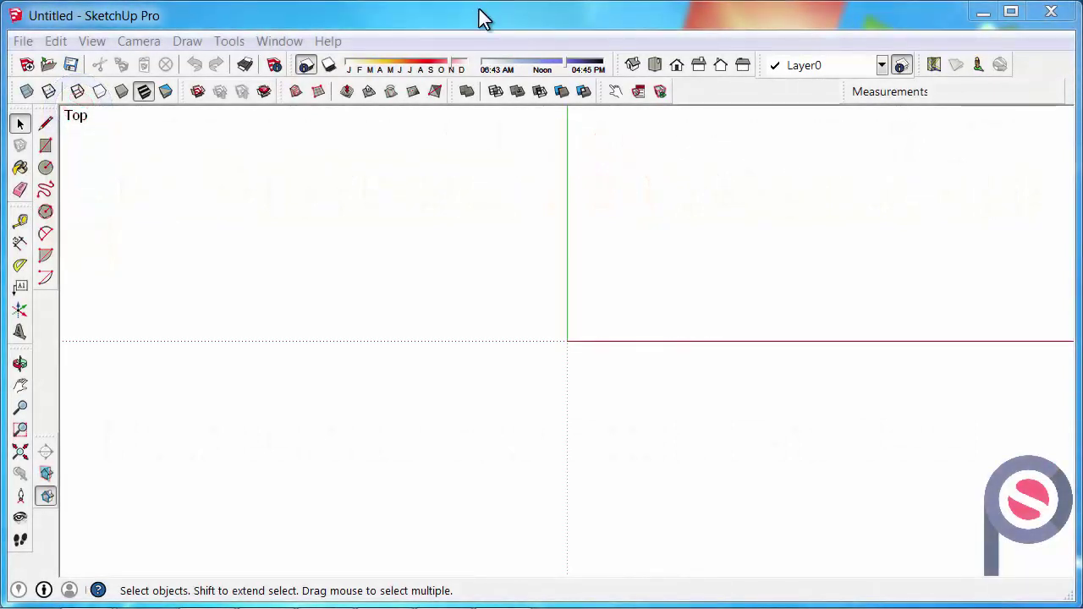
- Enable the Edit toolbar from View > Toolbars so Push/Pull, Move and Rotate appear
click(482, 13)
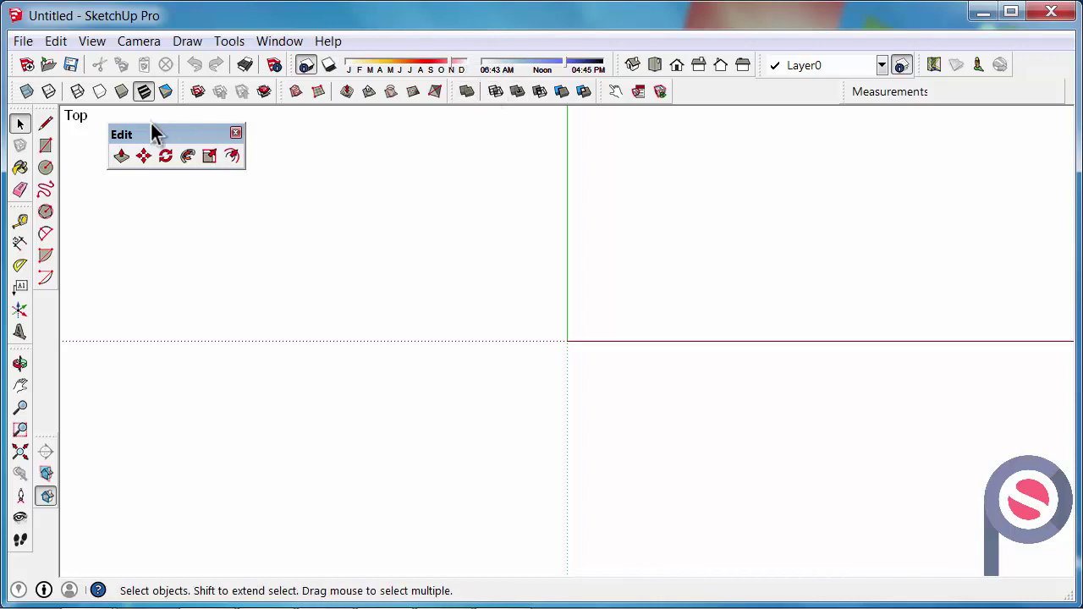
click(105, 44)
click(108, 66)
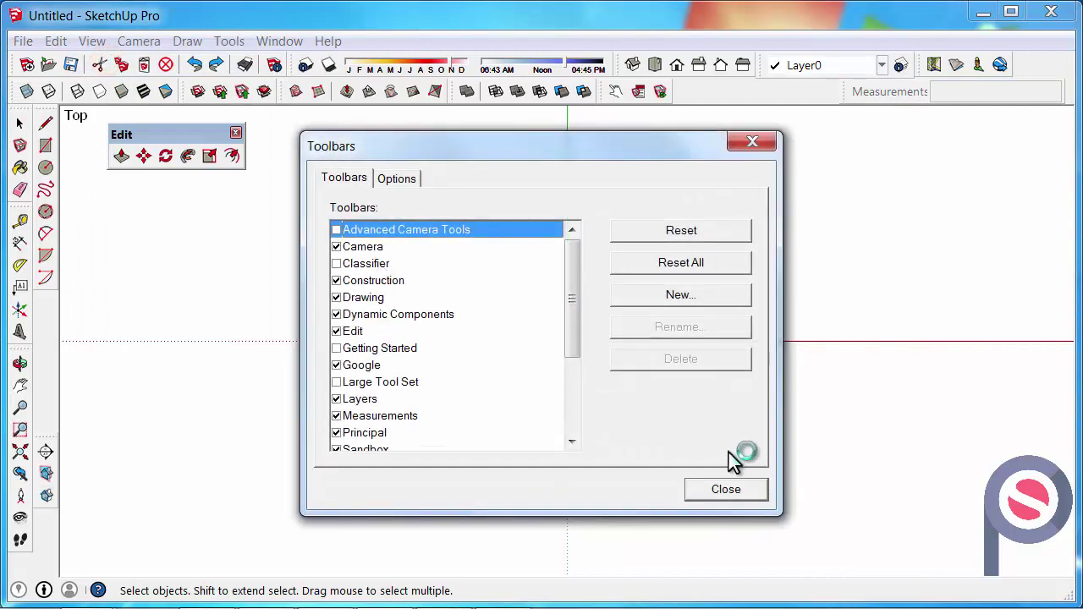
click(721, 497)
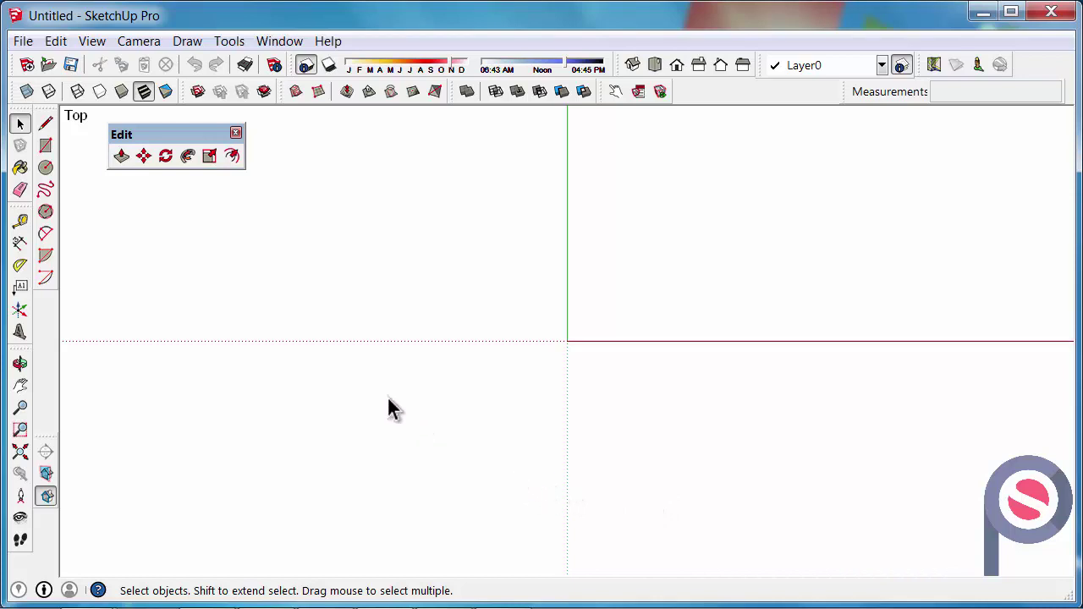
- Draw the first rectangular face on the ground plane and tilt to a perspective view
click(46, 145)
click(390, 194)
click(755, 516)
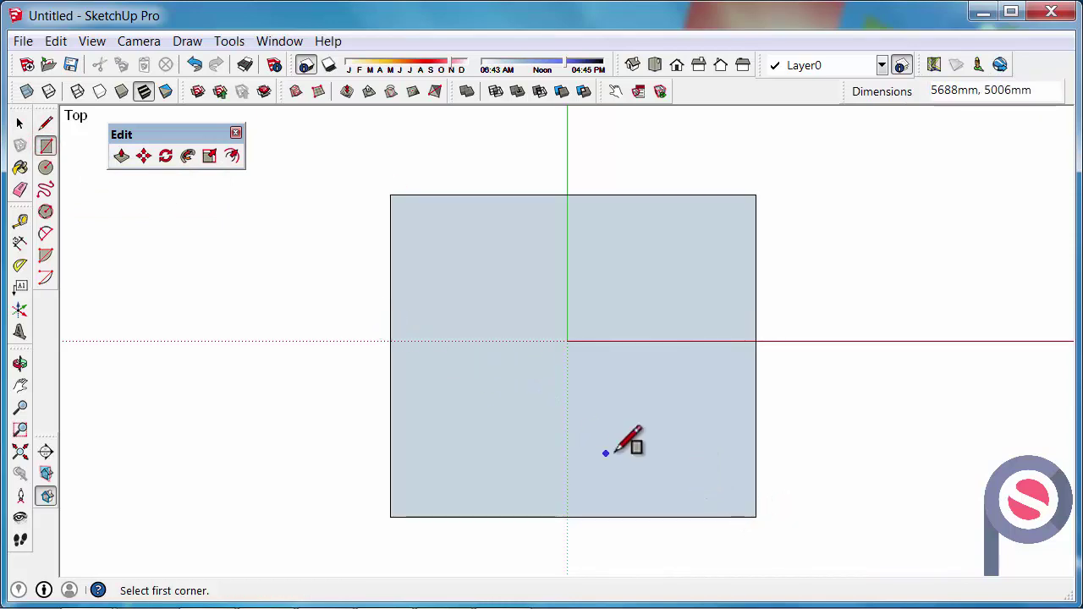
middle_drag(655, 460, 389, 136)
- Draw a second rectangle face beside the first one
key(r)
scroll(356, 114, down, 3)
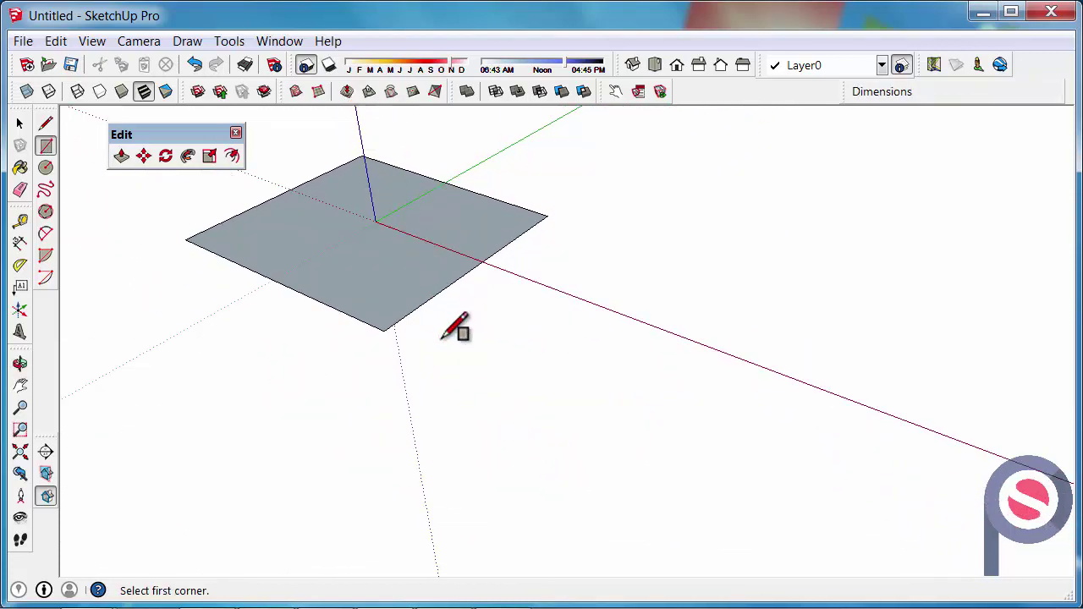
click(454, 356)
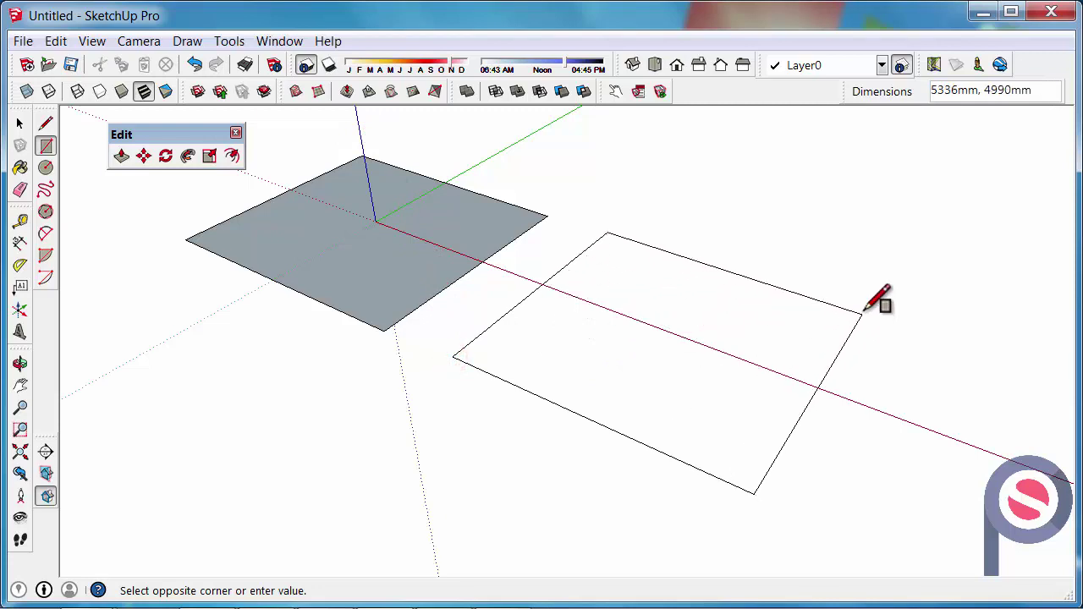
click(836, 310)
middle_drag(199, 362, 307, 394)
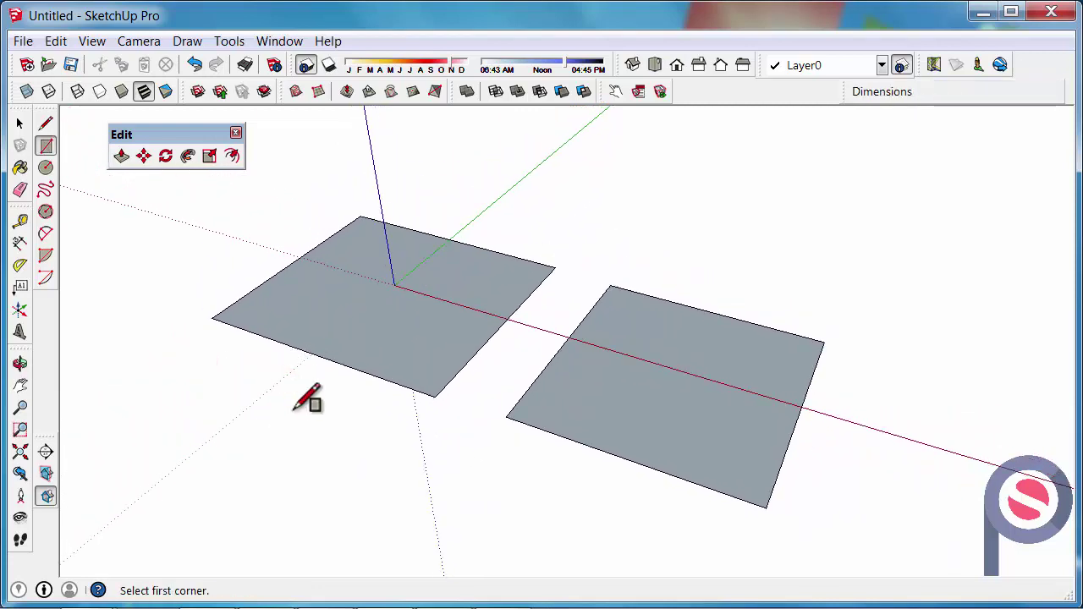
- Push/Pull the first face up into a box
click(122, 158)
scroll(594, 464, down, 1)
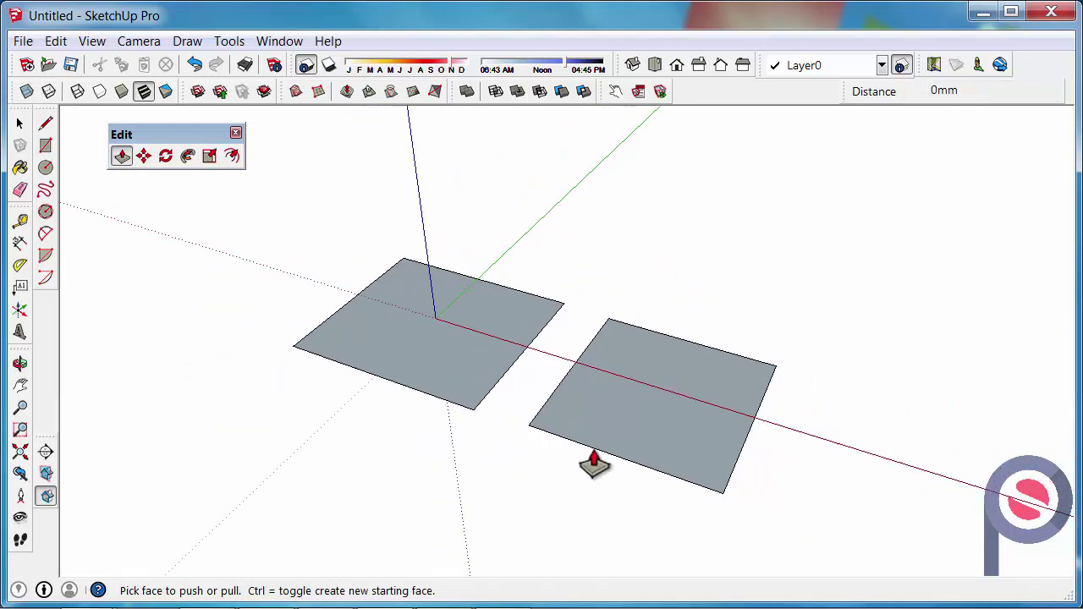
click(453, 372)
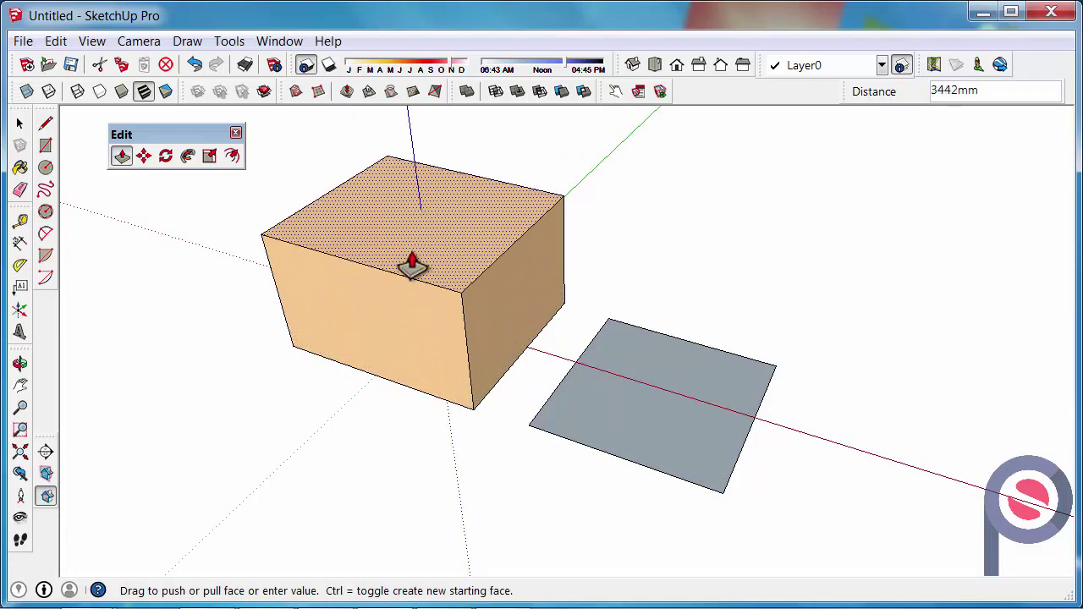
middle_drag(321, 302, 229, 301)
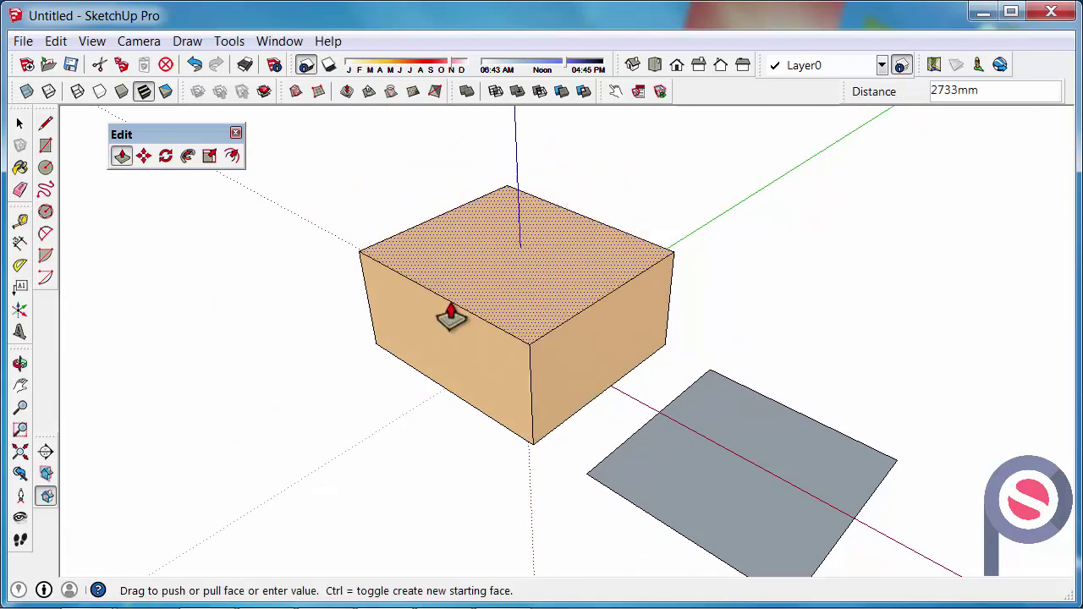
click(460, 236)
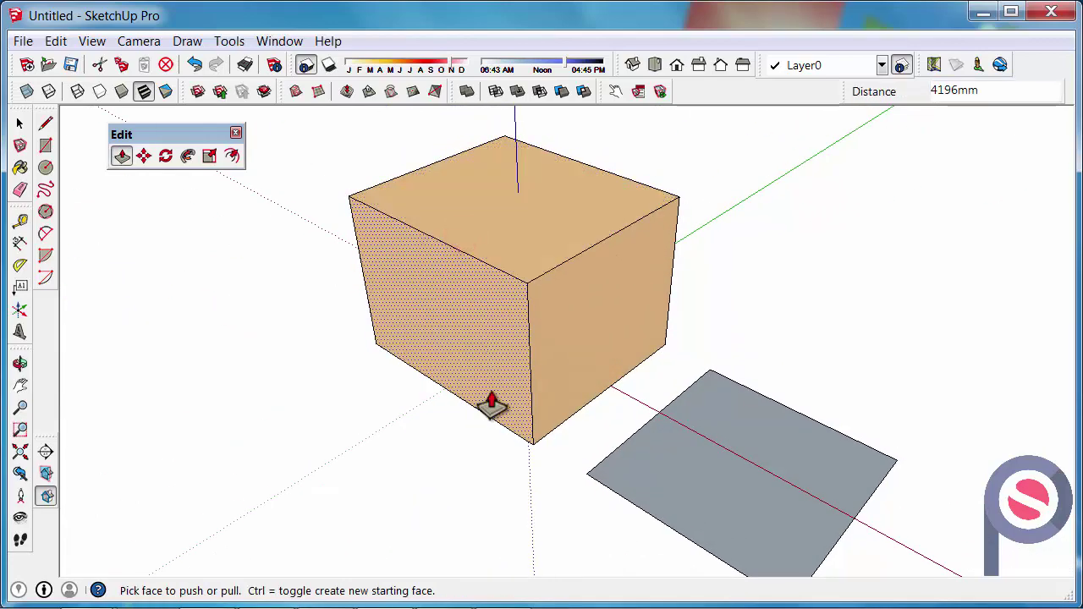
- Extrude the second face into a second box
middle_drag(492, 404, 647, 394)
click(652, 392)
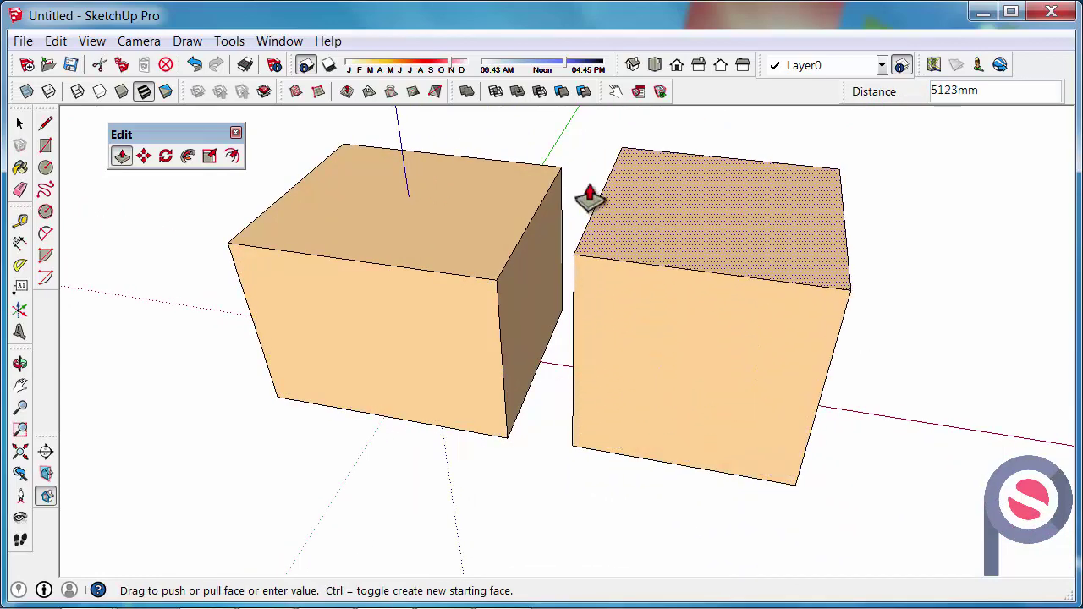
click(434, 209)
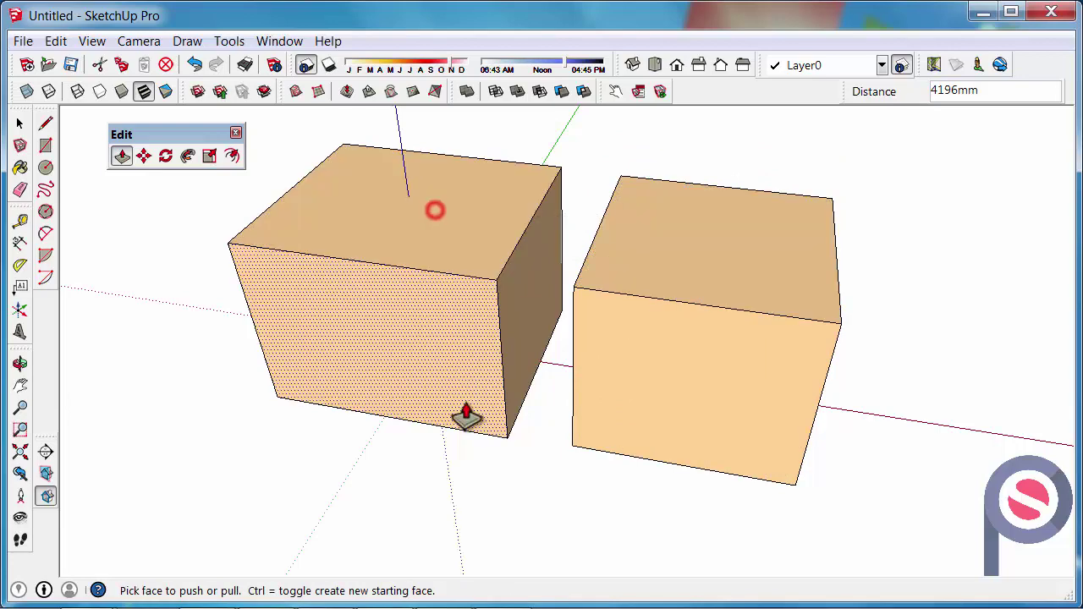
- Push the second box's front and side faces inward and lower its top
middle_drag(466, 410, 278, 392)
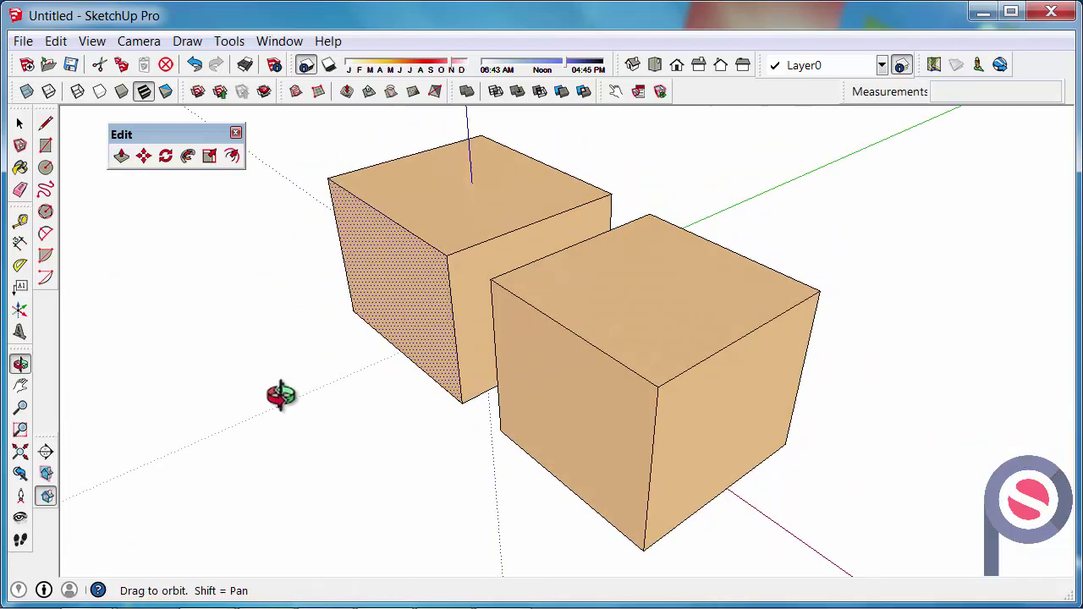
click(522, 396)
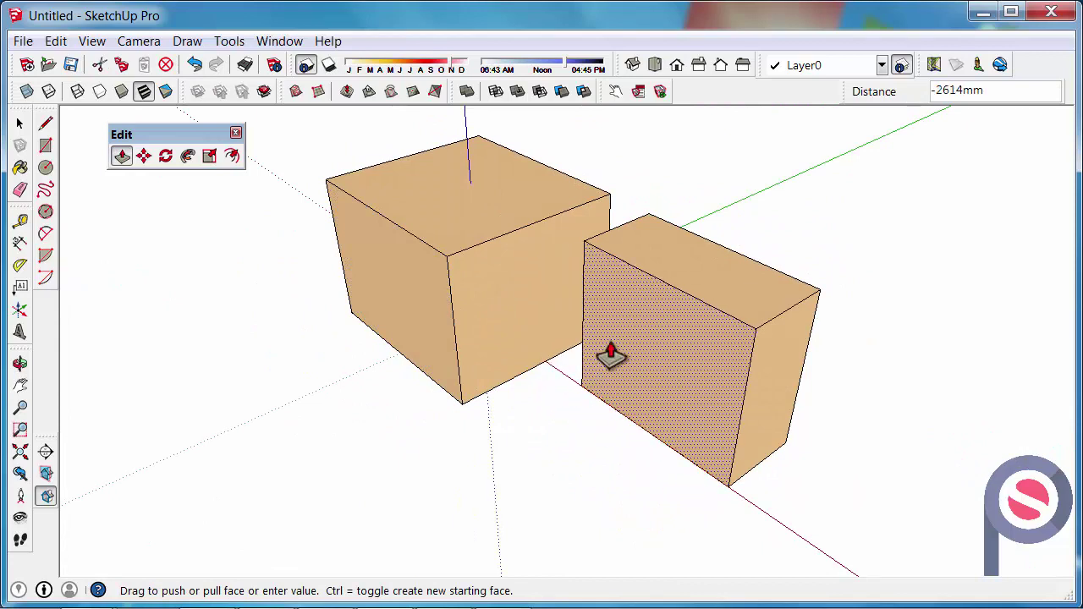
click(611, 342)
click(776, 404)
click(699, 367)
click(677, 263)
click(672, 331)
- Pull the second box's front face back out and set its top at 1804mm
click(646, 370)
click(574, 392)
click(579, 360)
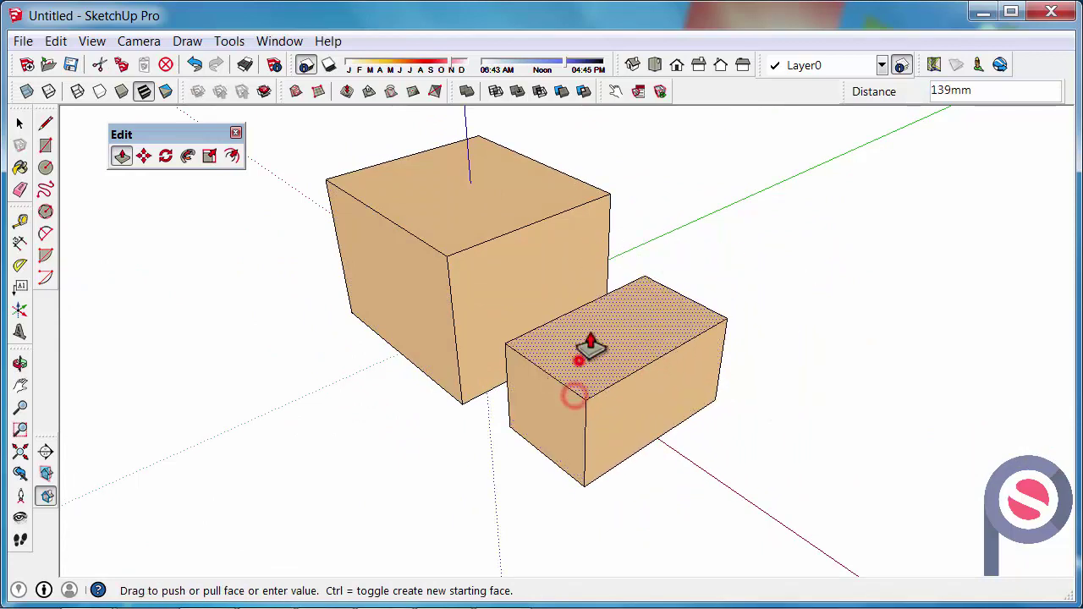
click(443, 249)
middle_drag(423, 285, 546, 476)
- Raise the first box's top by 5000mm, then double-click the second box's top to repeat it
key(m)
key(p)
scroll(549, 492, down, 1)
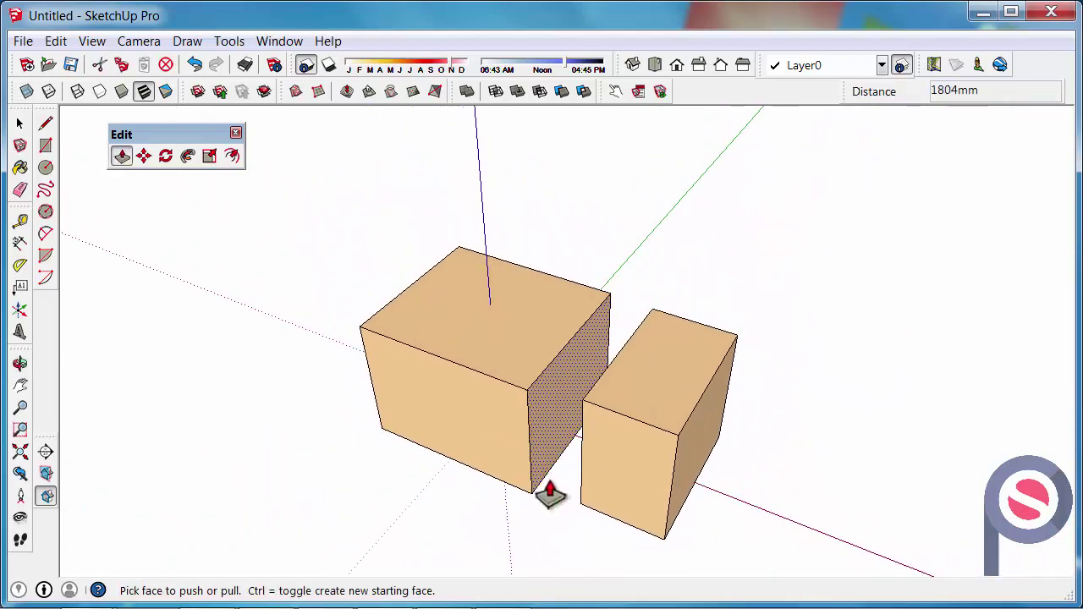
click(467, 349)
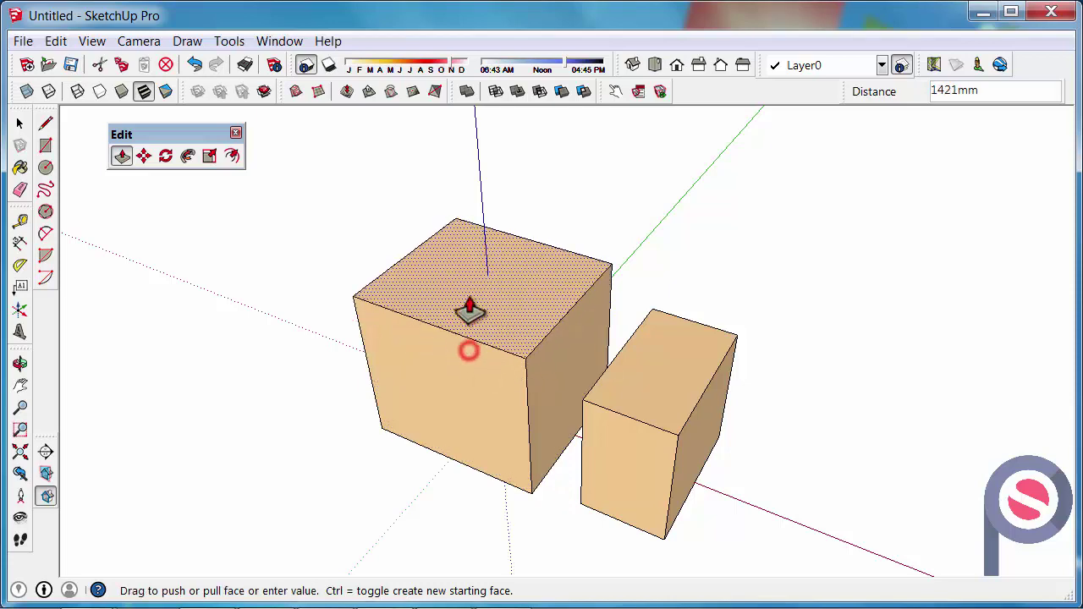
click(463, 227)
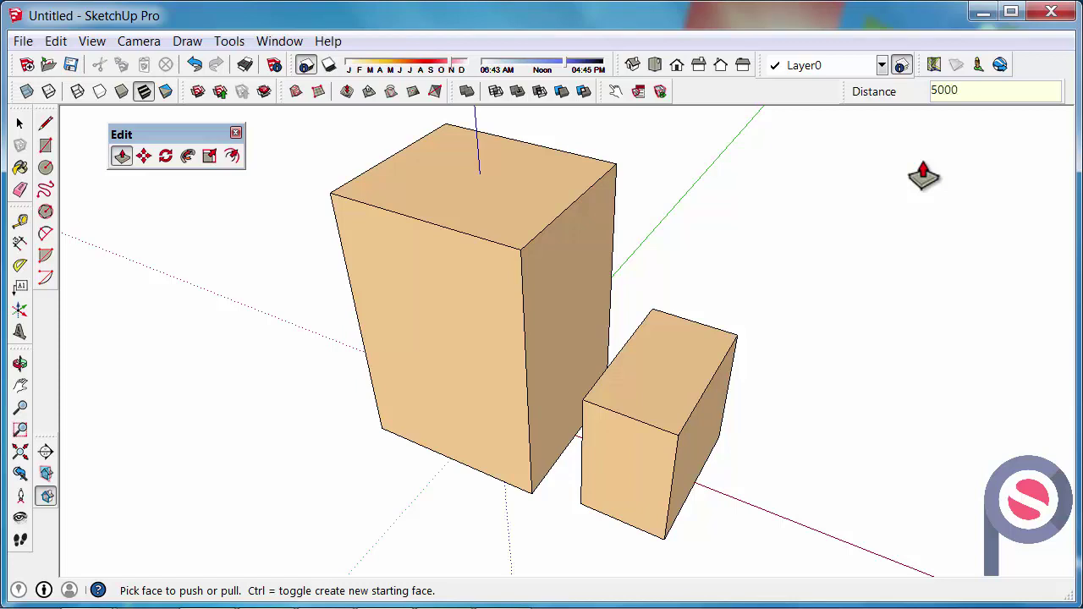
key(Return)
scroll(787, 372, down, 1)
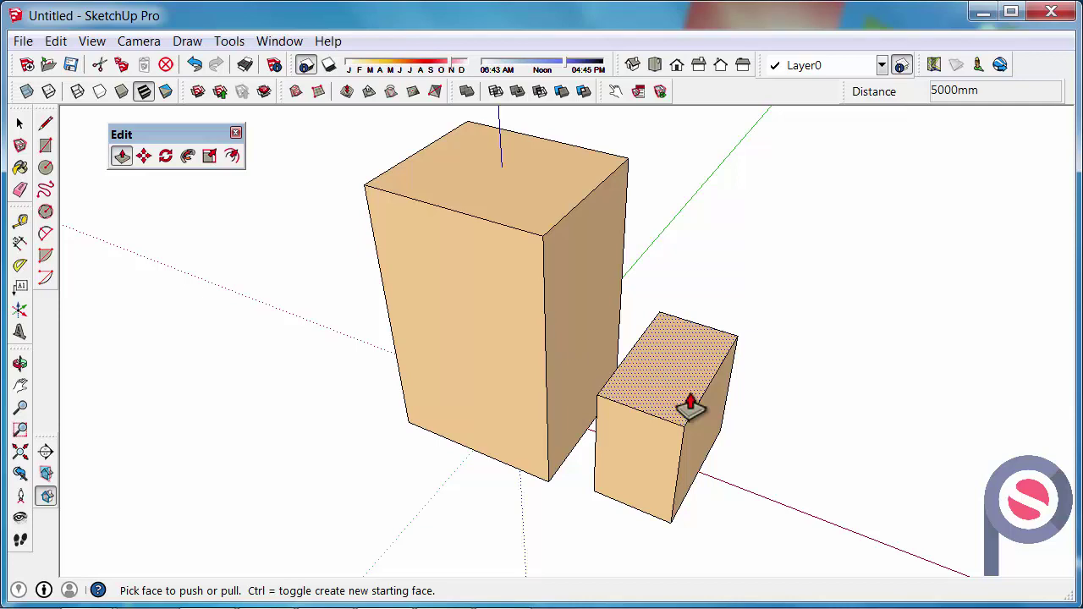
double_click(690, 408)
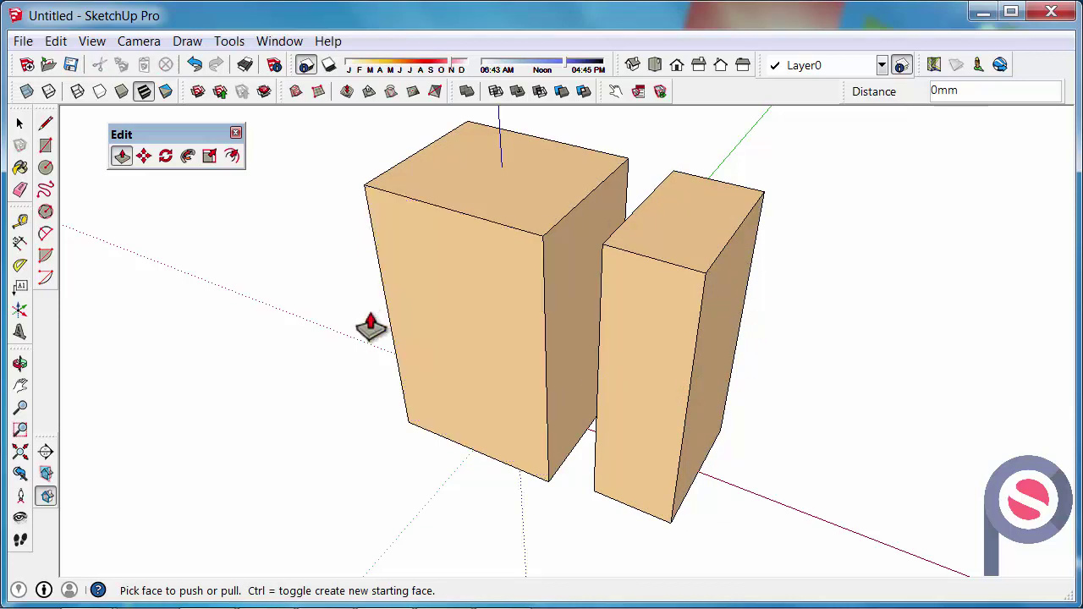
middle_drag(368, 322, 720, 279)
- Draw a large circle on the front box's face, undoing a misplaced circle on the rear box
click(47, 168)
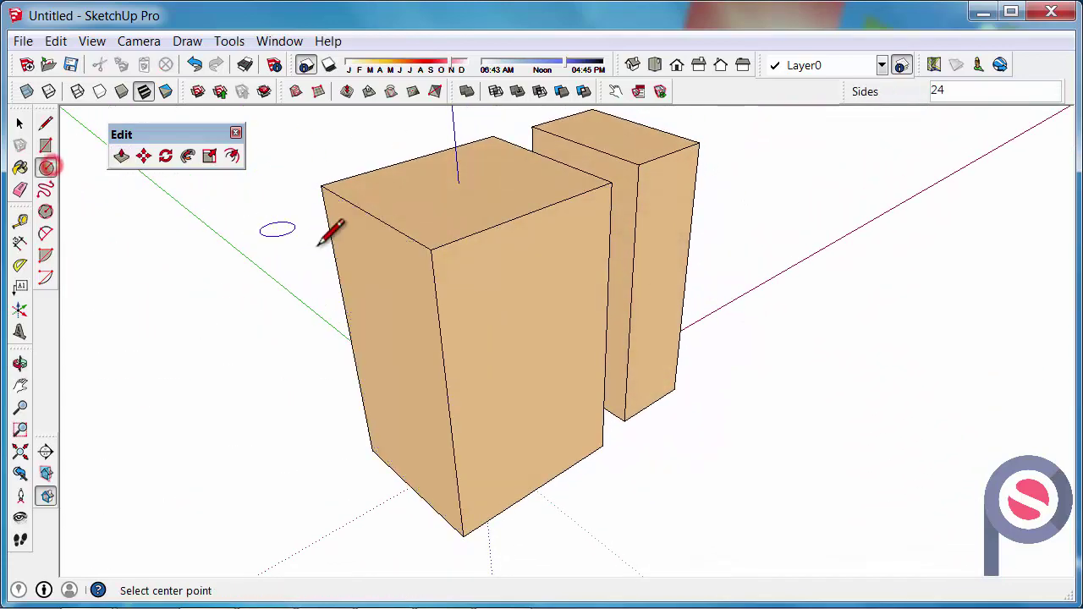
click(573, 319)
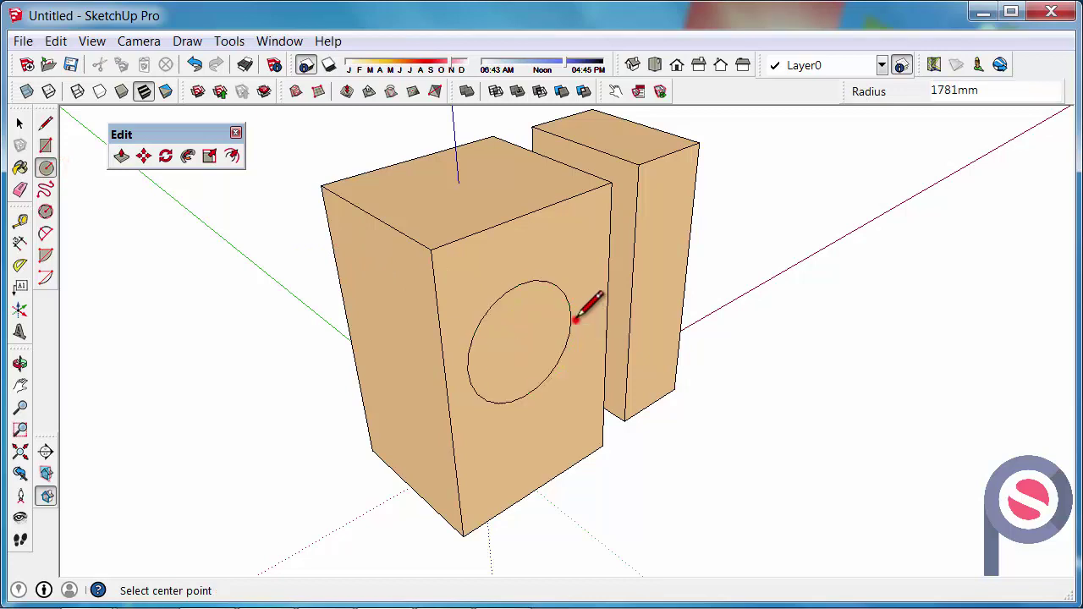
click(681, 262)
middle_drag(684, 440, 658, 296)
scroll(662, 279, up, 3)
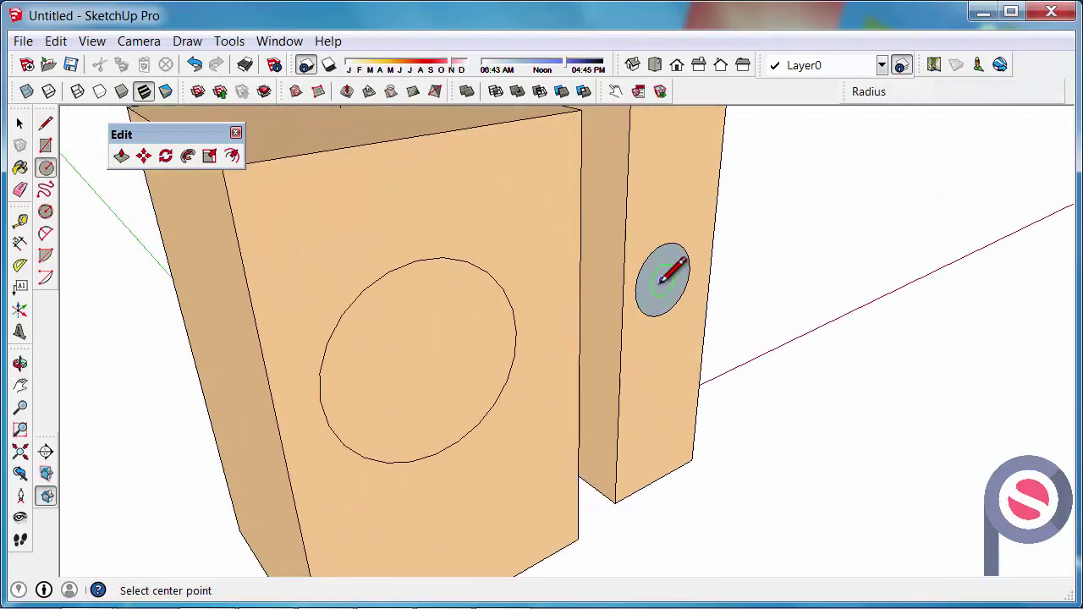
scroll(685, 282, up, 5)
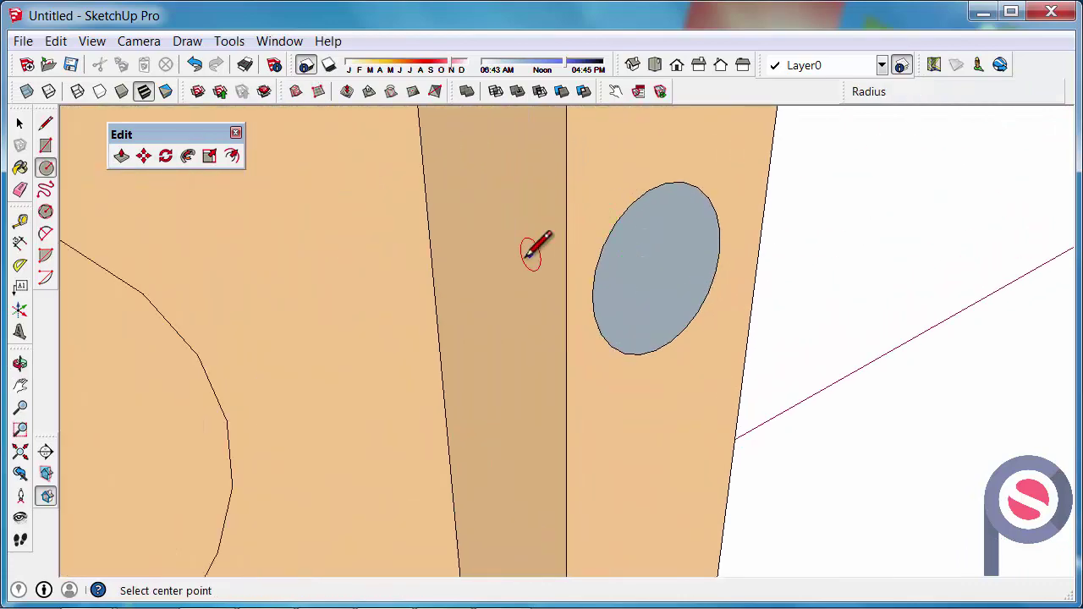
middle_drag(496, 278, 584, 360)
click(195, 68)
- Redraw a smaller circle centred on the rear box's face
middle_drag(592, 279, 616, 256)
scroll(660, 225, up, 2)
click(653, 233)
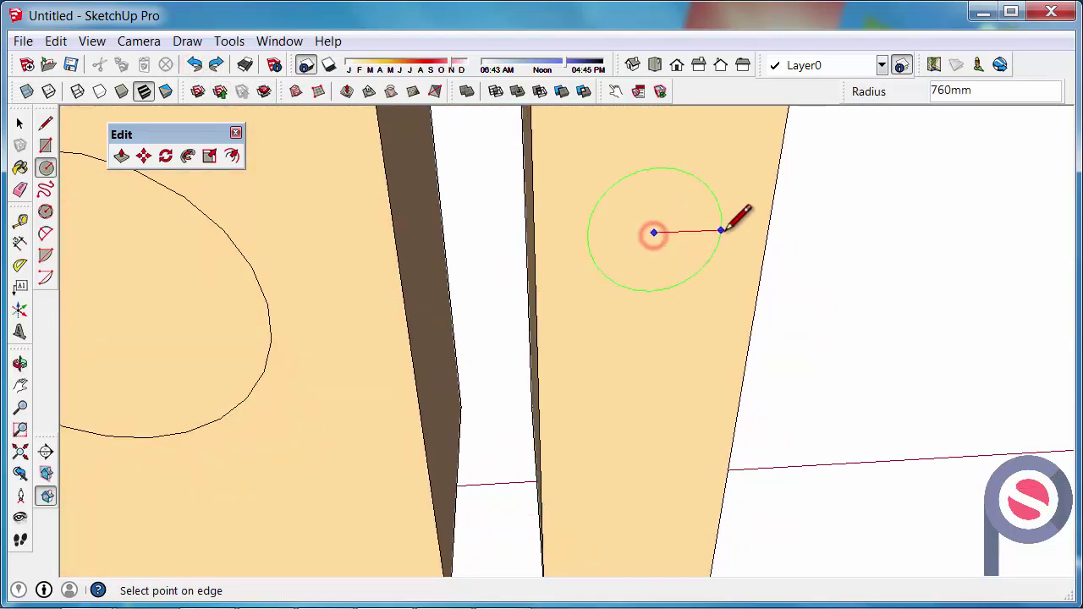
click(45, 169)
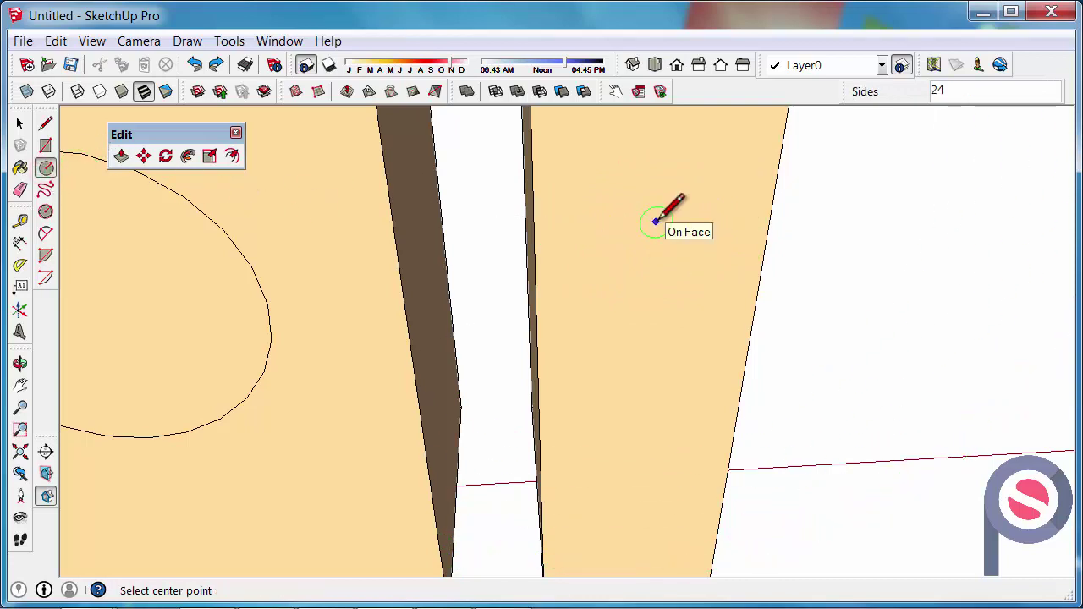
click(654, 223)
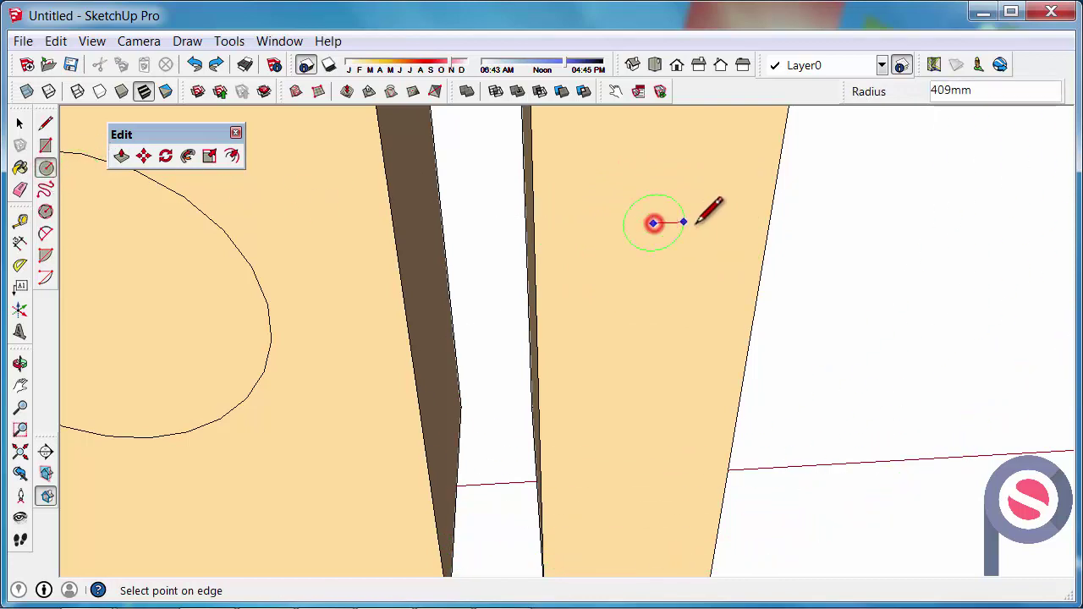
click(747, 221)
middle_drag(745, 225, 702, 356)
scroll(672, 223, down, 5)
scroll(643, 246, down, 2)
- Extrude the front circle into a 4926mm cylinder and the rear circle into a slimmer, longer cylinder
click(121, 155)
drag(511, 291, 637, 360)
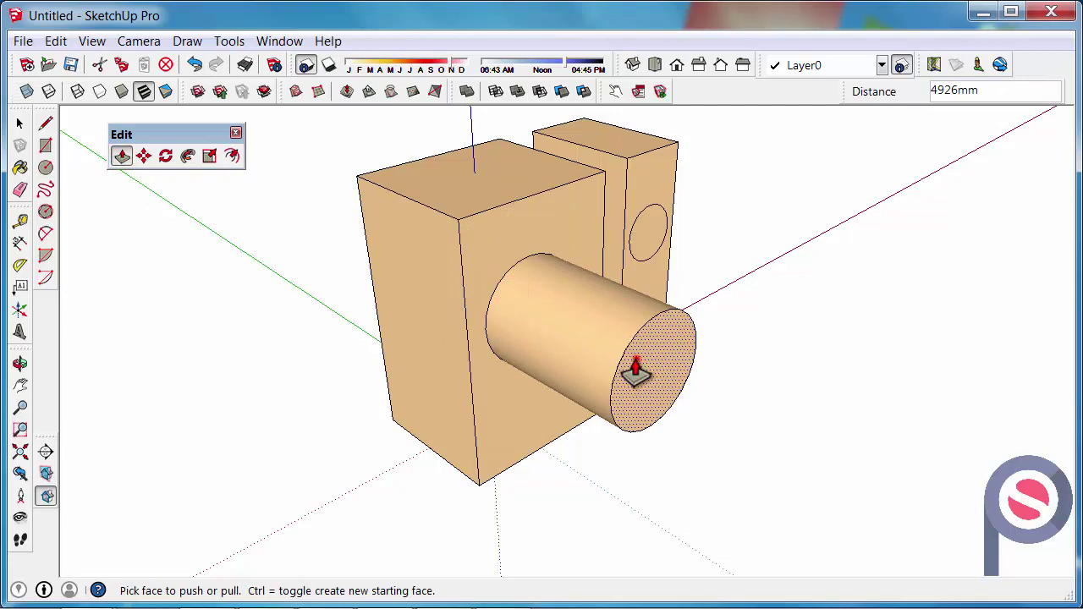
double_click(657, 244)
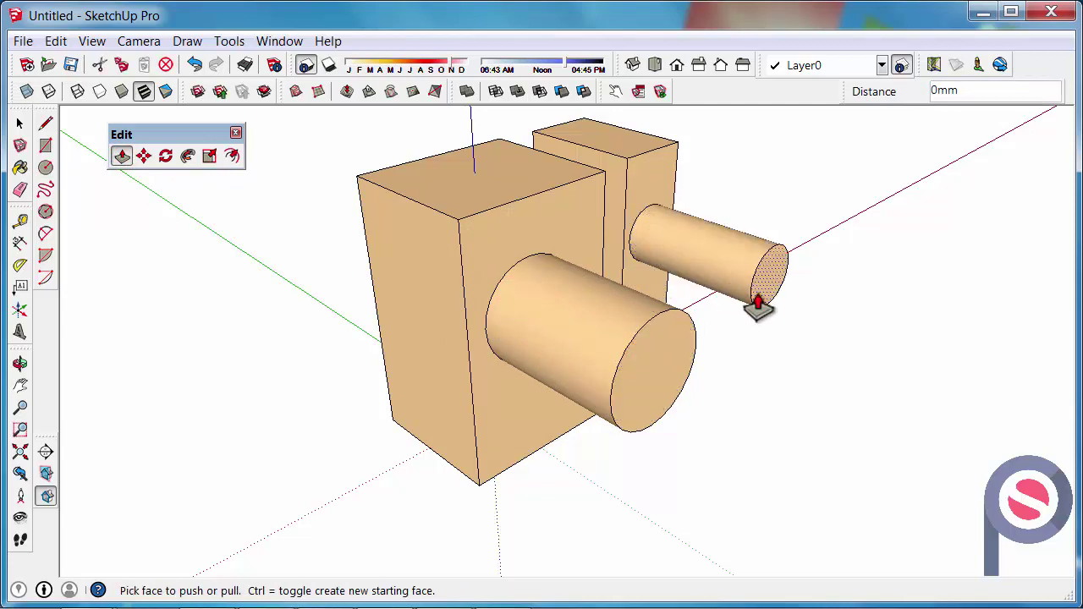
drag(758, 307, 662, 381)
click(659, 379)
- Push the front box's side face about 372mm into the gap between the boxes
middle_drag(975, 351, 364, 296)
click(643, 271)
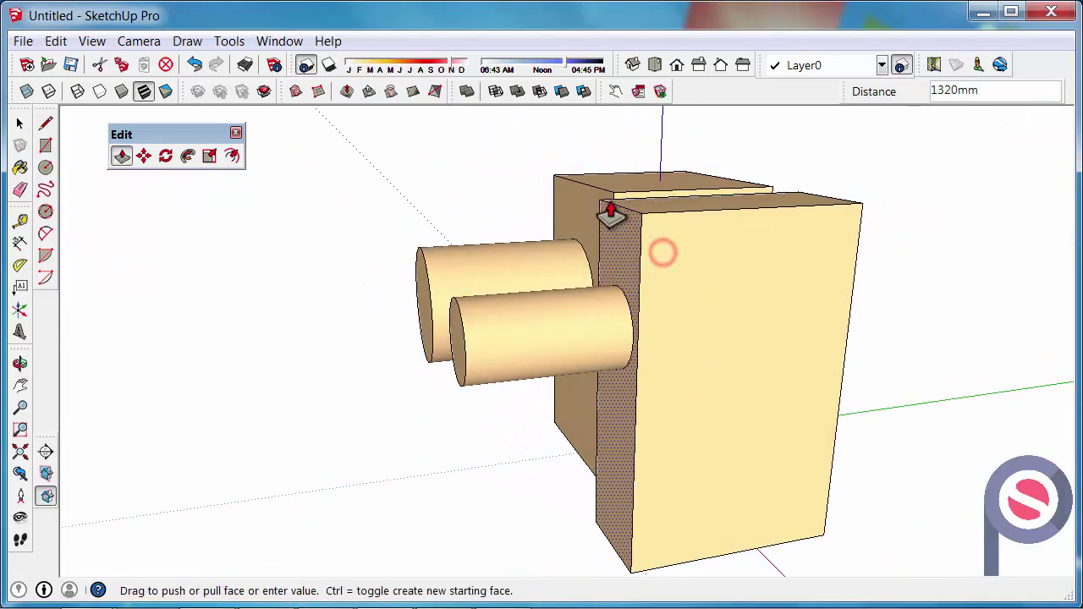
click(602, 198)
middle_drag(374, 394, 508, 513)
- Pull the large box's side face outward into a sideways extension
scroll(510, 520, down, 2)
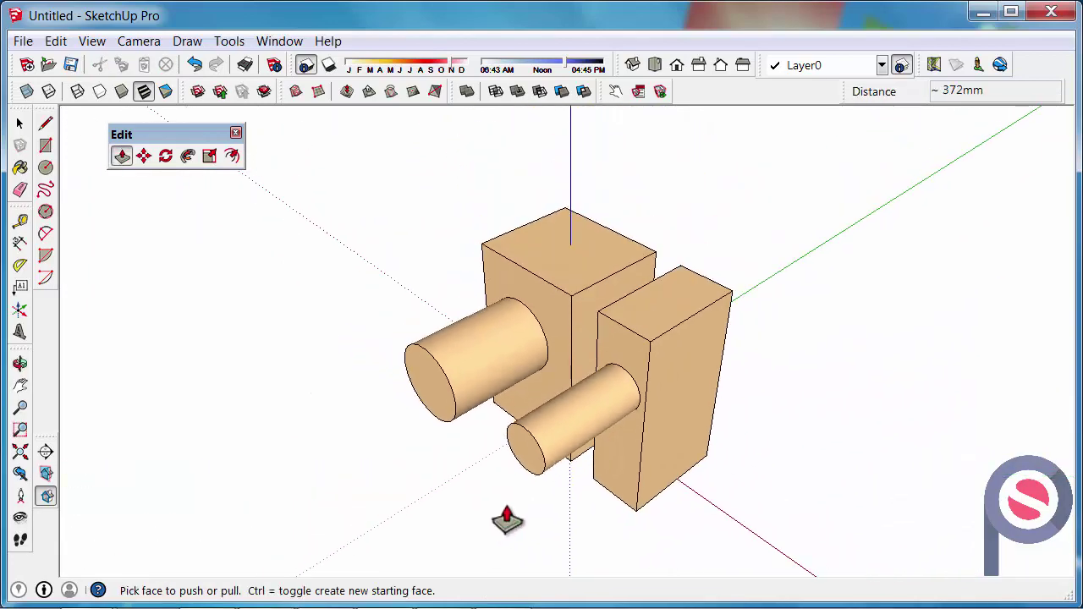
middle_drag(405, 444, 852, 454)
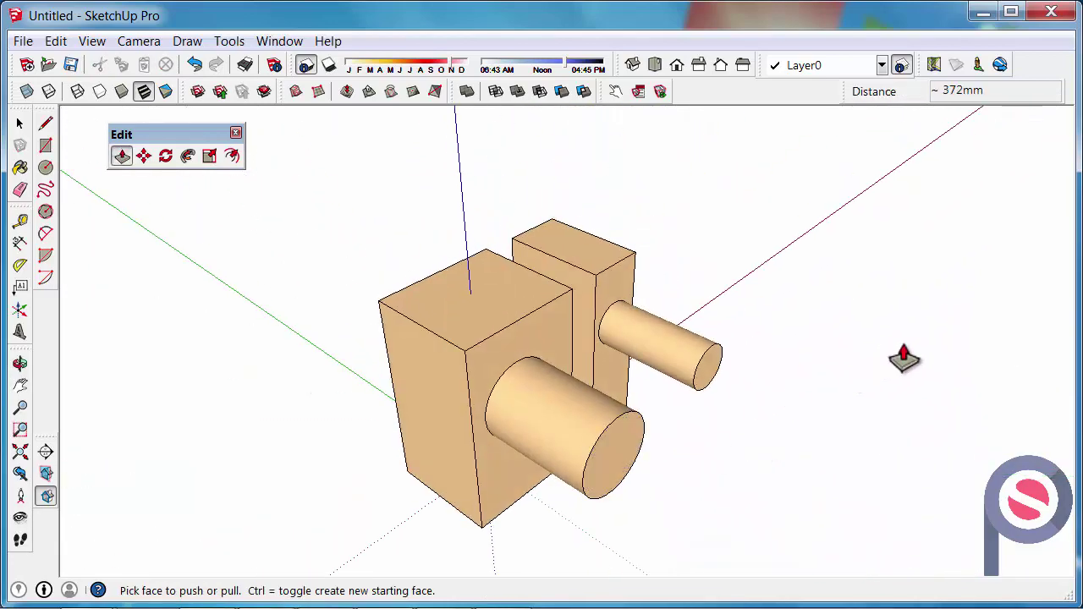
scroll(905, 359, down, 3)
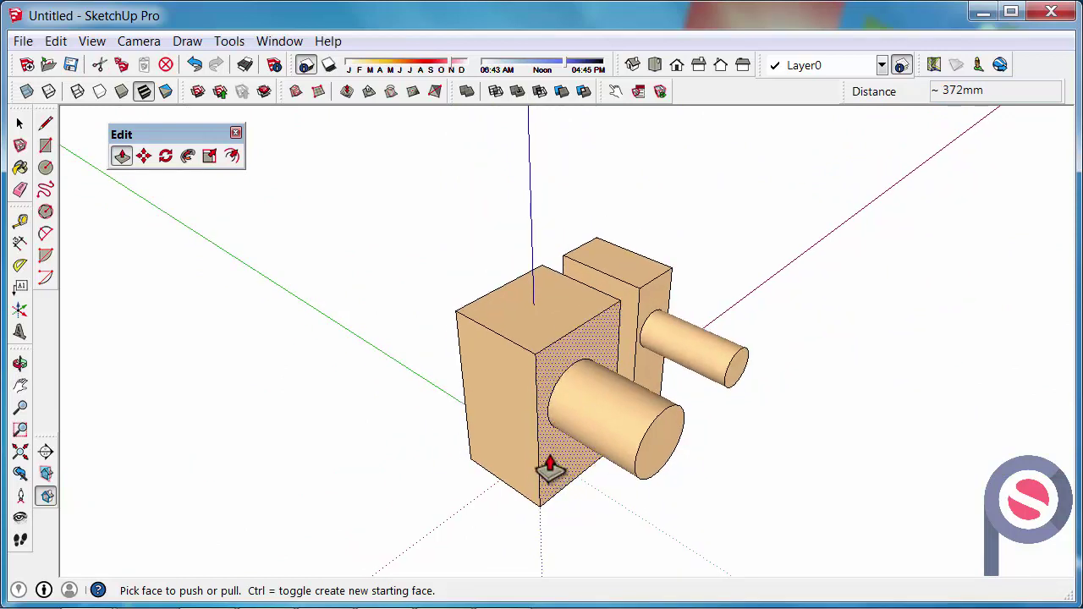
scroll(583, 450, up, 1)
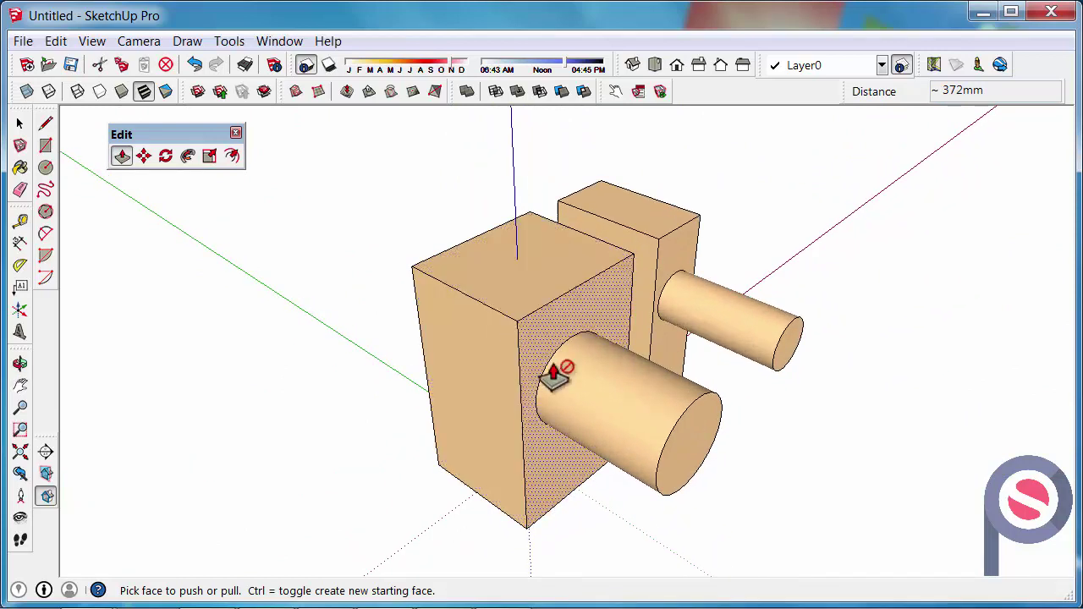
scroll(626, 465, down, 1)
mouse_move(660, 500)
middle_down()
mouse_move(672, 507)
mouse_move(648, 503)
middle_up()
mouse_move(512, 402)
mouse_down()
mouse_move(361, 462)
mouse_move(485, 411)
mouse_move(288, 471)
mouse_move(431, 418)
mouse_move(280, 465)
mouse_move(428, 416)
mouse_move(310, 440)
mouse_move(305, 404)
mouse_move(357, 392)
mouse_move(333, 394)
mouse_move(220, 438)
mouse_move(448, 358)
mouse_move(366, 382)
mouse_move(416, 380)
mouse_move(374, 387)
mouse_move(387, 501)
mouse_move(415, 383)
mouse_move(280, 414)
mouse_move(343, 404)
mouse_move(286, 415)
mouse_move(316, 417)
mouse_move(321, 380)
mouse_move(297, 380)
mouse_move(326, 364)
mouse_move(329, 339)
mouse_move(358, 320)
mouse_up()
- Push the extension's top down 3887mm and its front face inward to form a smaller block
scroll(328, 351, down, 2)
scroll(454, 364, up, 2)
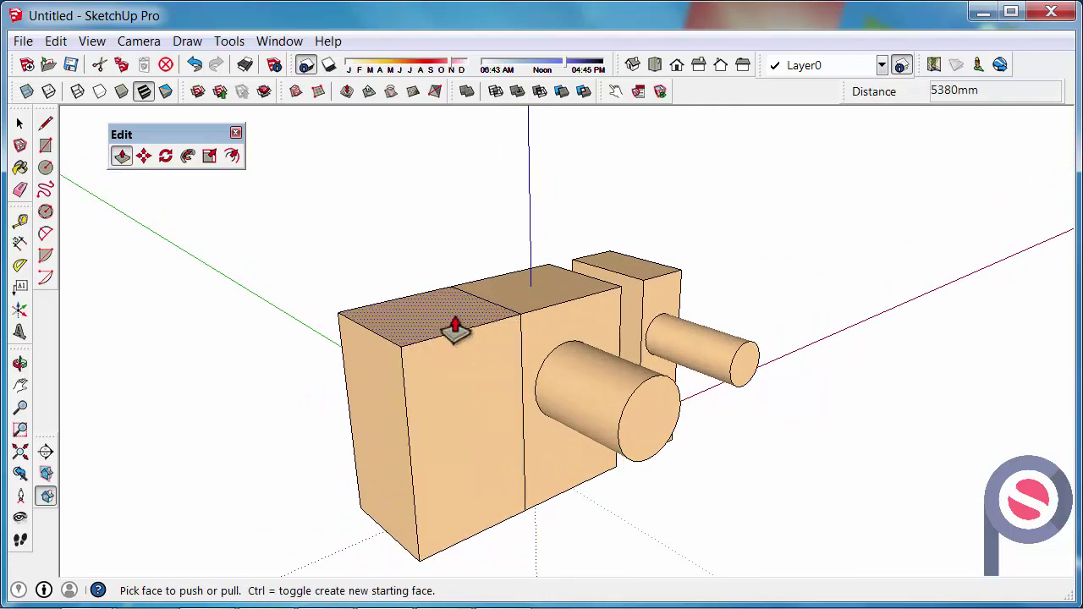
drag(455, 326, 457, 410)
mouse_move(493, 479)
mouse_down()
mouse_move(491, 462)
mouse_move(482, 470)
mouse_move(491, 464)
mouse_up()
scroll(499, 457, up, 5)
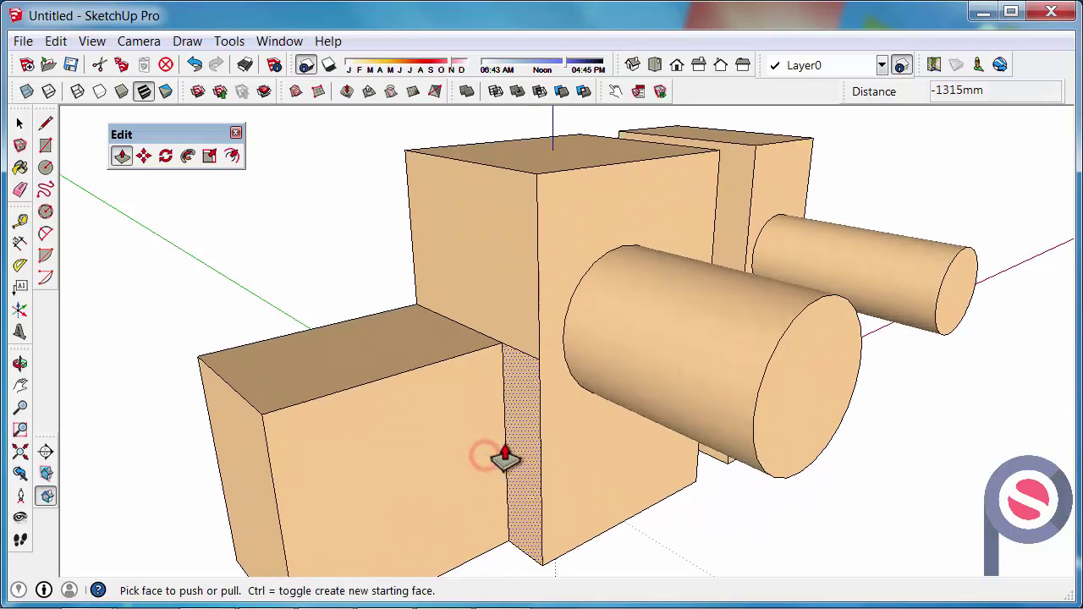
click(20, 191)
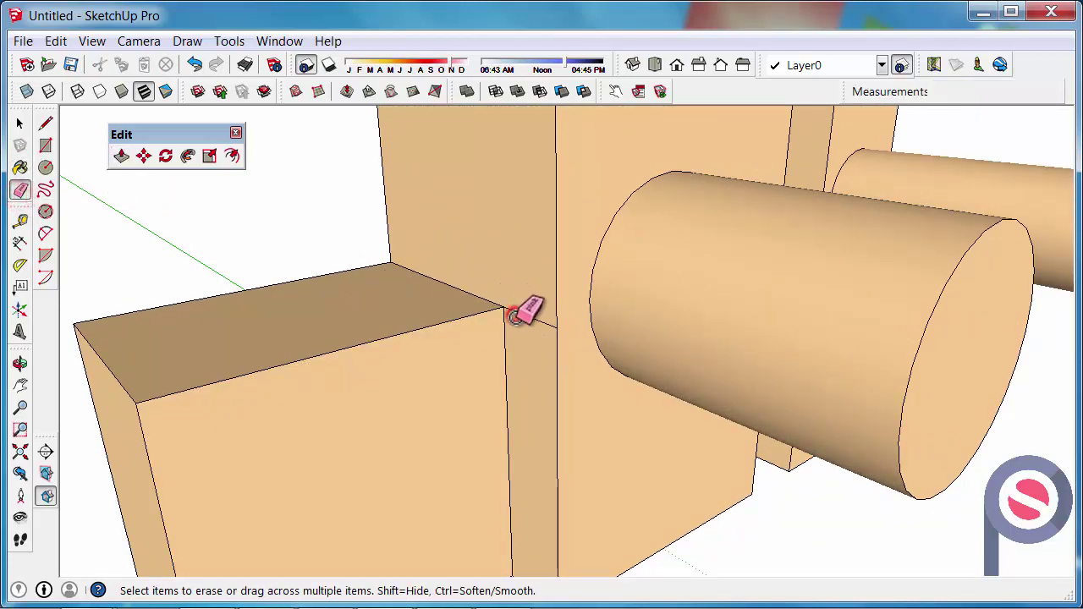
scroll(558, 330, down, 6)
mouse_move(754, 309)
middle_down()
mouse_move(366, 350)
mouse_move(488, 394)
mouse_move(643, 304)
middle_up()
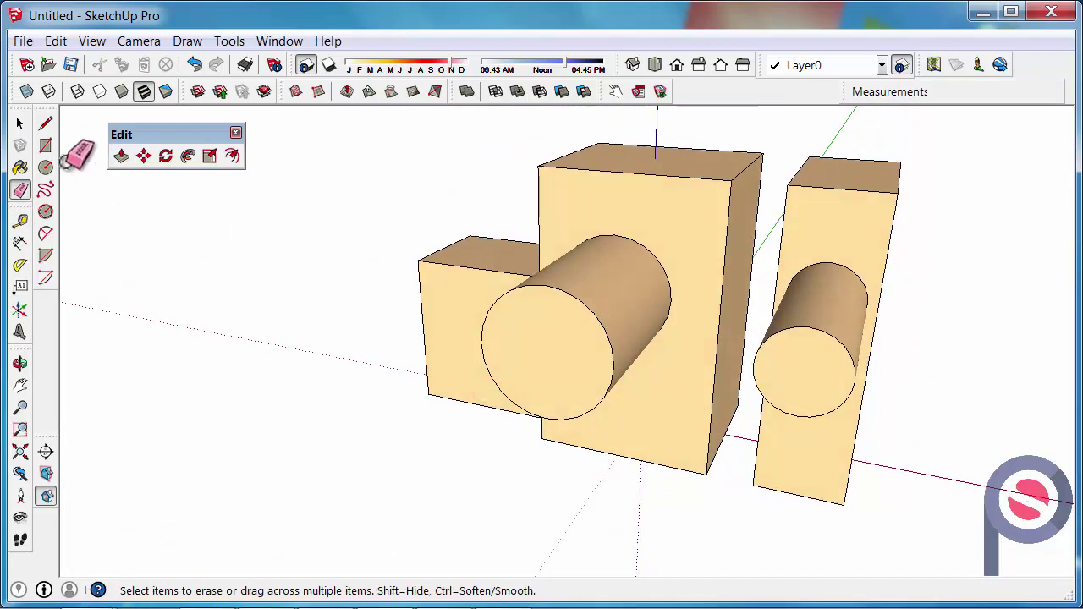
- Split the cylinder's end face with a line and push one half into the box to its back corner
click(45, 124)
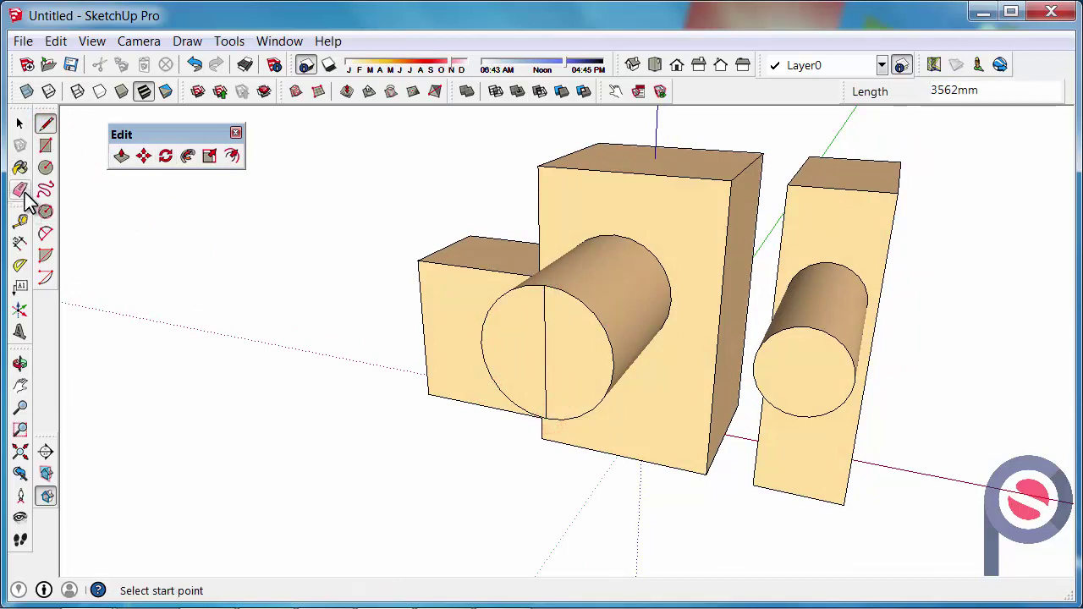
click(121, 156)
drag(551, 367, 615, 245)
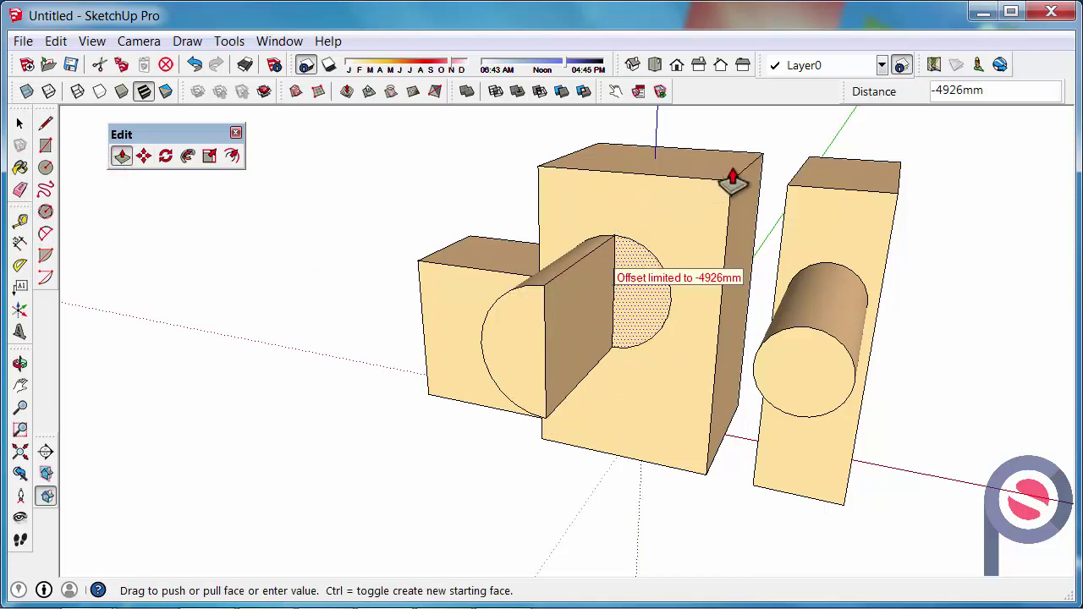
drag(760, 161, 756, 165)
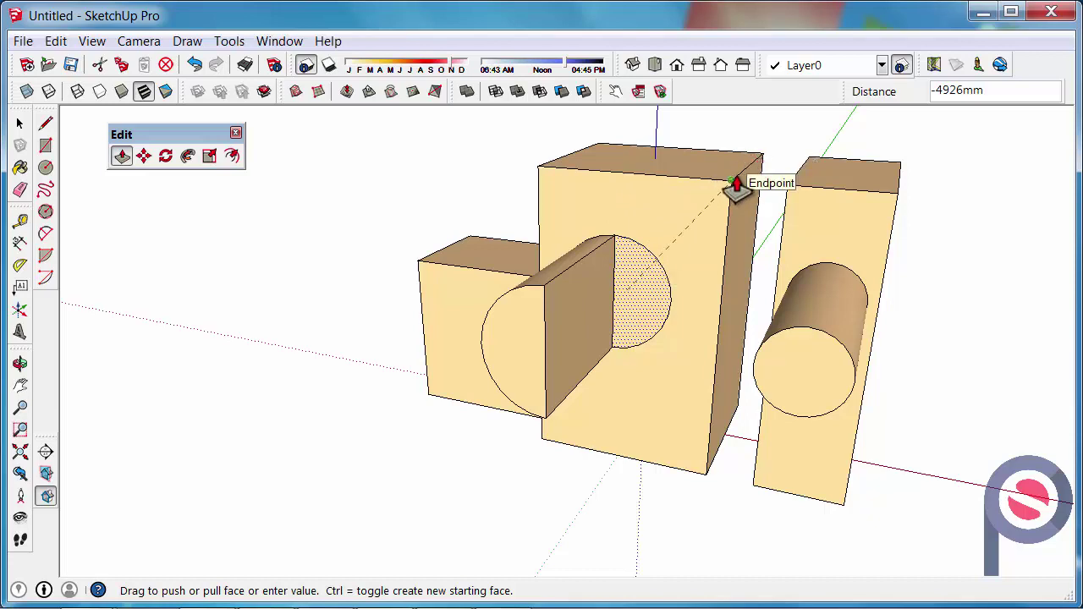
click(737, 184)
- Push the half-round face on through the box to 4993mm, leaving a hole
drag(620, 289, 744, 165)
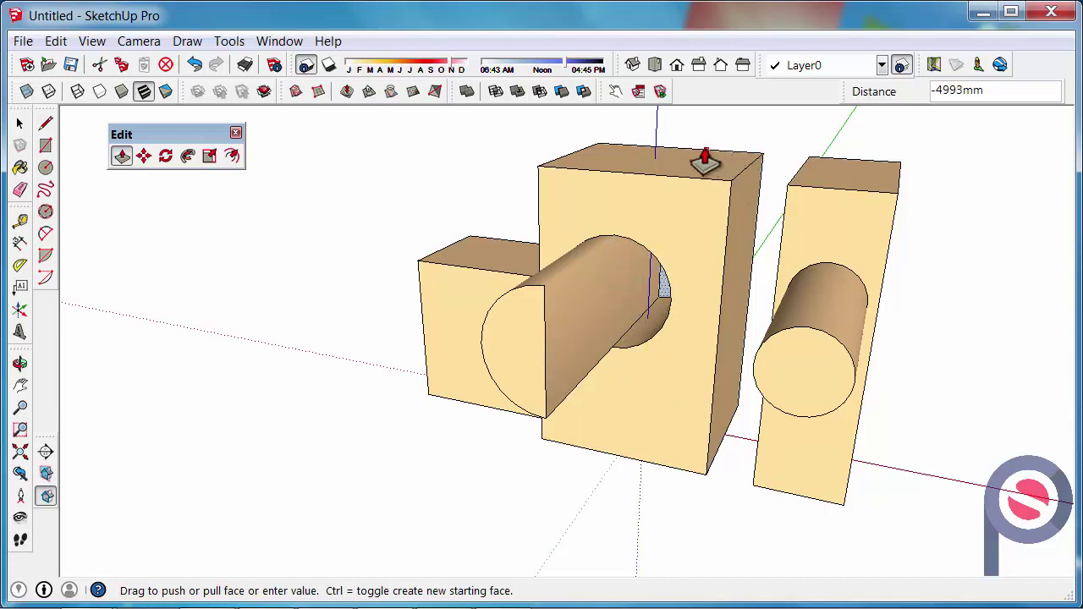
drag(679, 160, 593, 158)
middle_drag(699, 310, 920, 338)
middle_drag(346, 326, 609, 286)
middle_drag(375, 285, 641, 380)
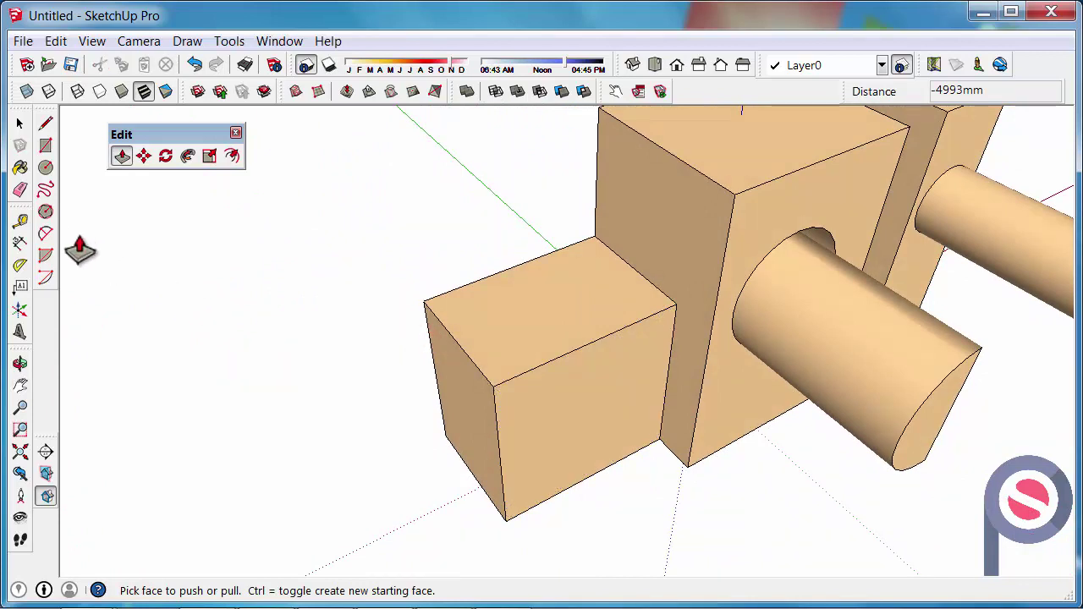
- Draw an inset rectangle on the small box's top and sink it 5309mm down, then inspect
click(46, 146)
click(456, 304)
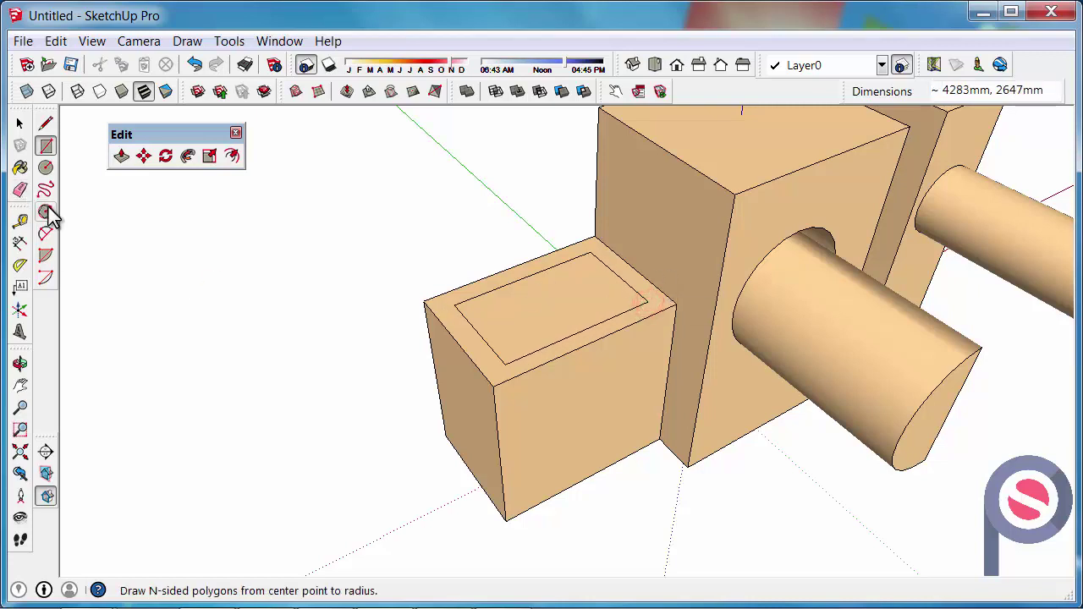
click(123, 157)
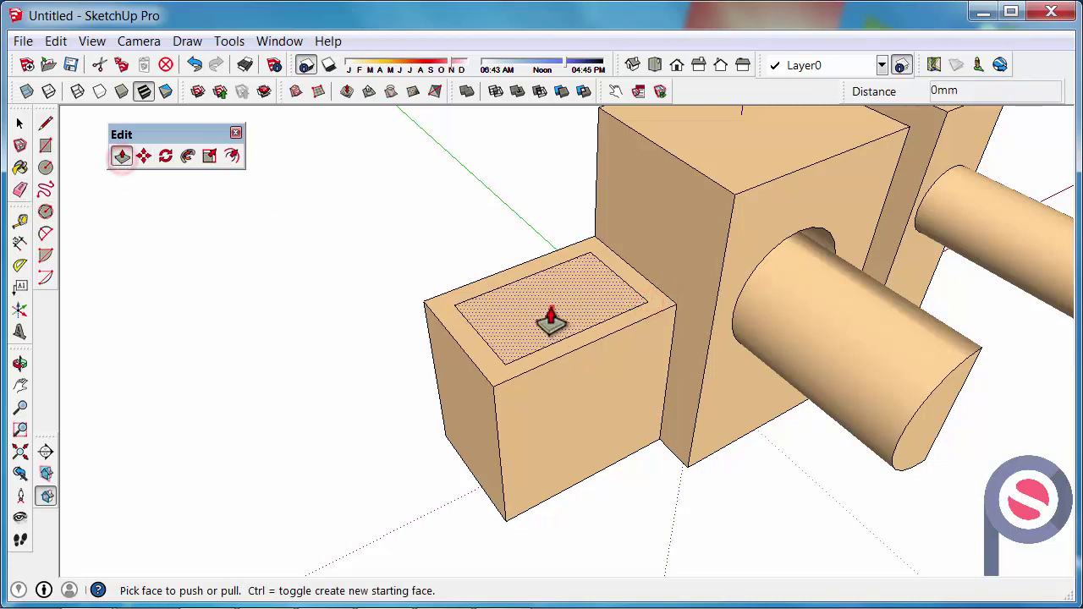
drag(546, 314, 506, 530)
key(o)
drag(665, 442, 664, 89)
middle_drag(664, 88, 521, 229)
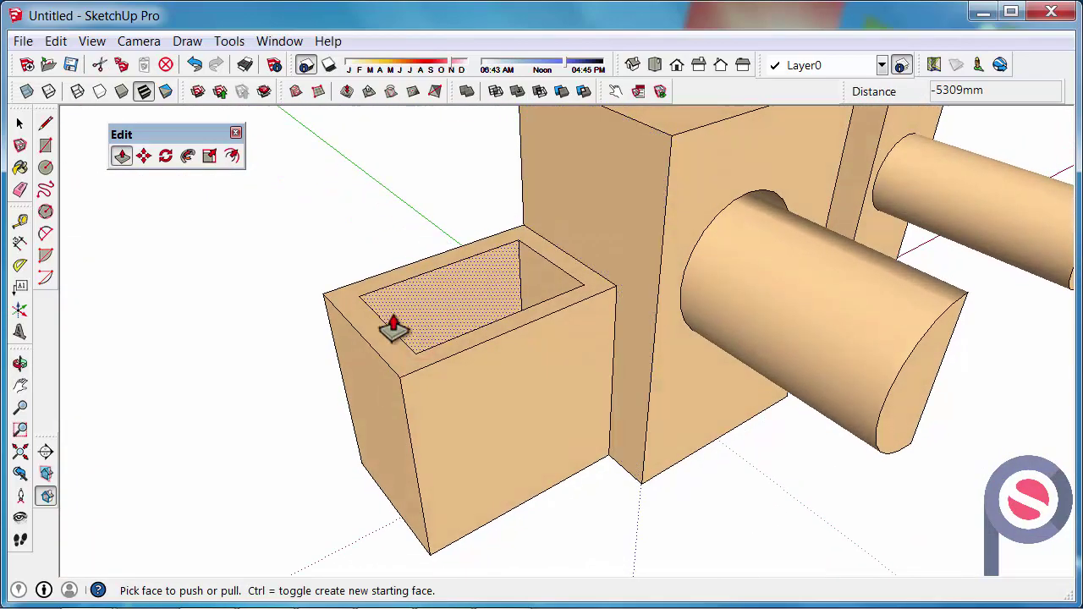
middle_drag(391, 338, 629, 308)
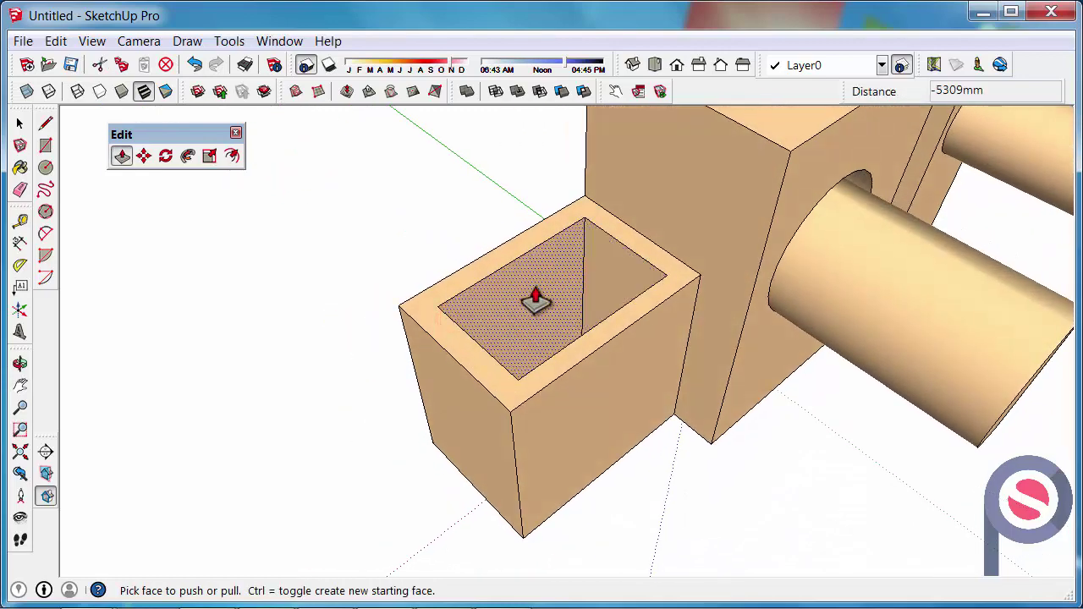
- Undo the rectangle hollow and offset an even border inside the small box's top
click(193, 65)
click(194, 65)
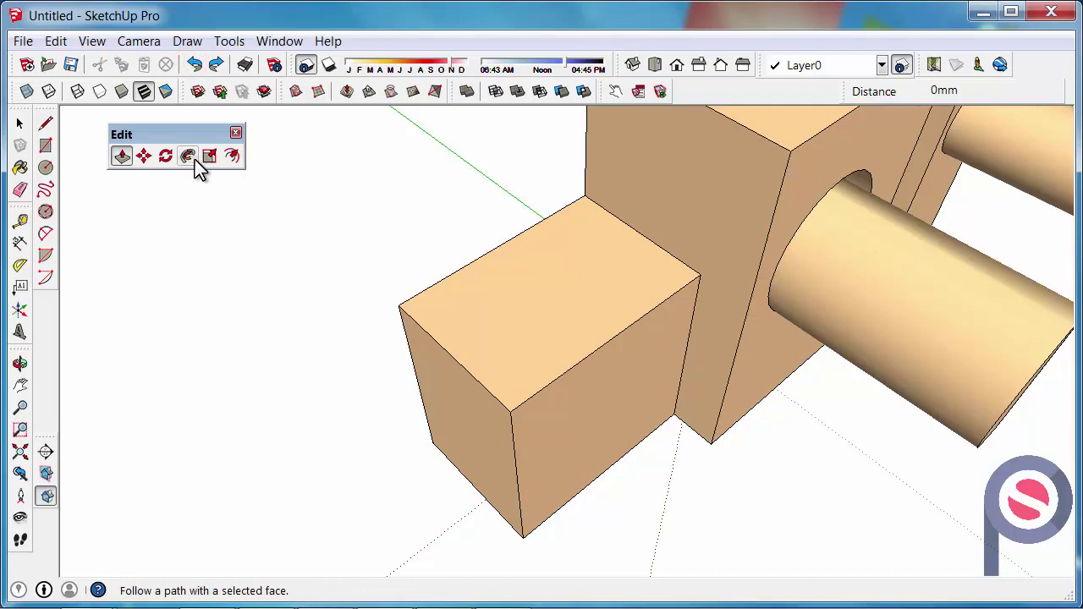
click(232, 156)
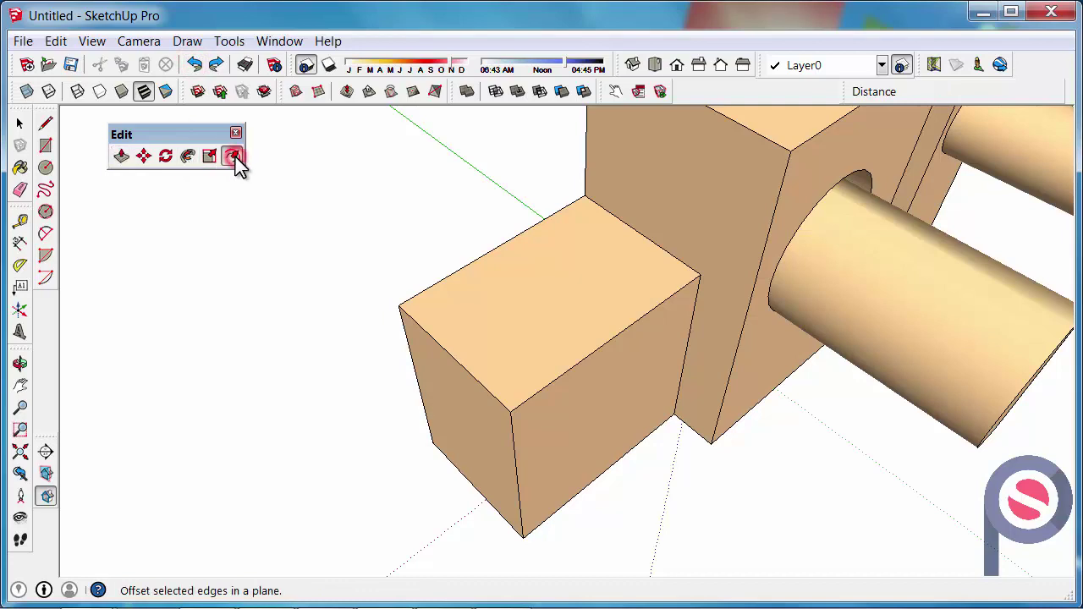
click(509, 254)
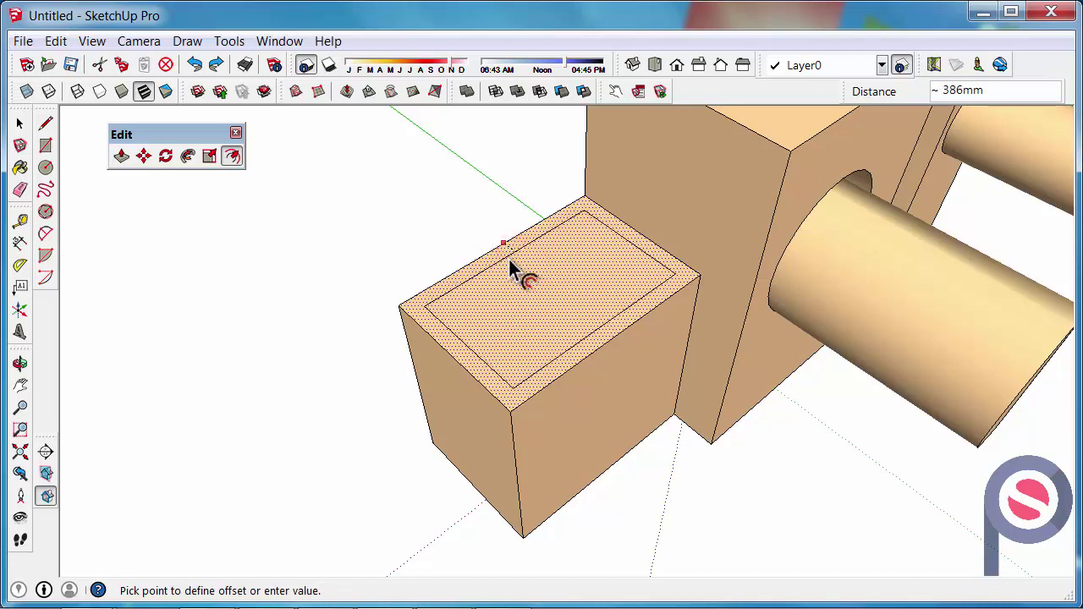
click(506, 257)
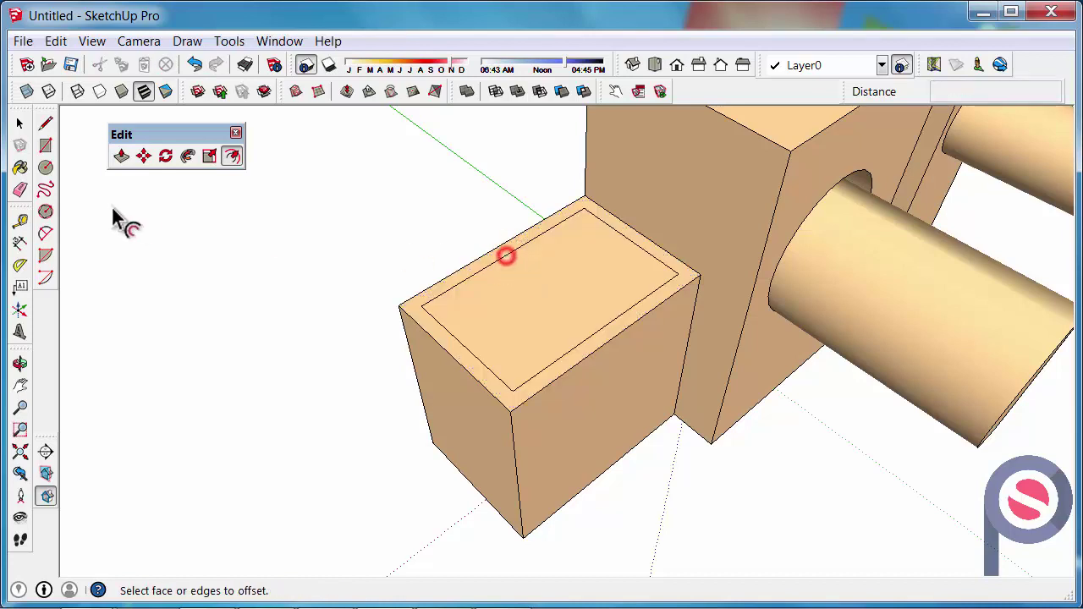
- Push the inset face down into the small box to hollow it
click(123, 157)
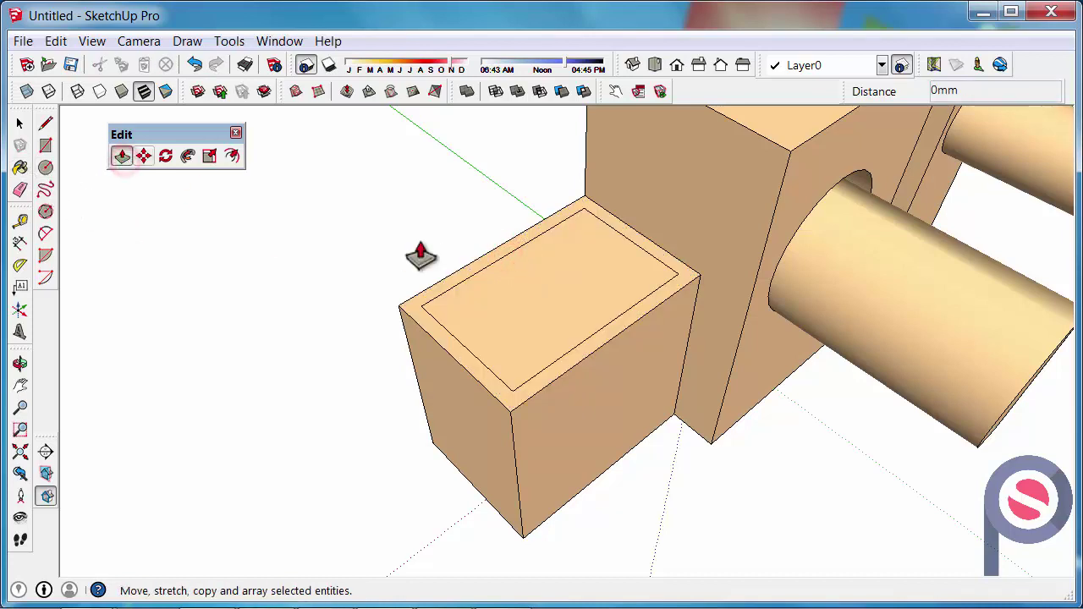
drag(566, 298, 587, 483)
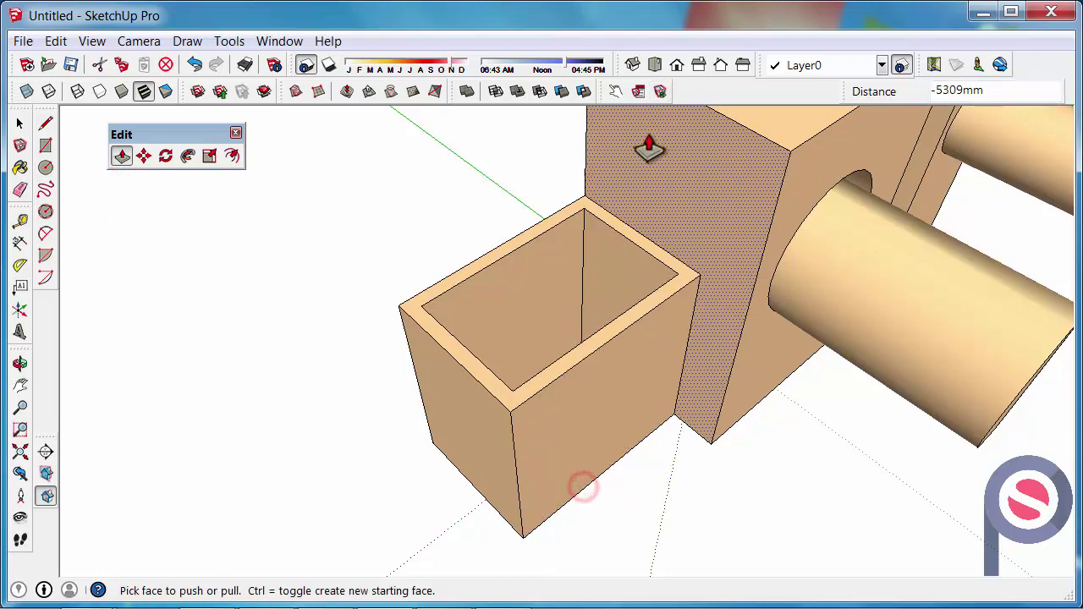
middle_drag(648, 164, 583, 227)
- Undo the earlier hole, then draw a line across the small box's top face
click(194, 68)
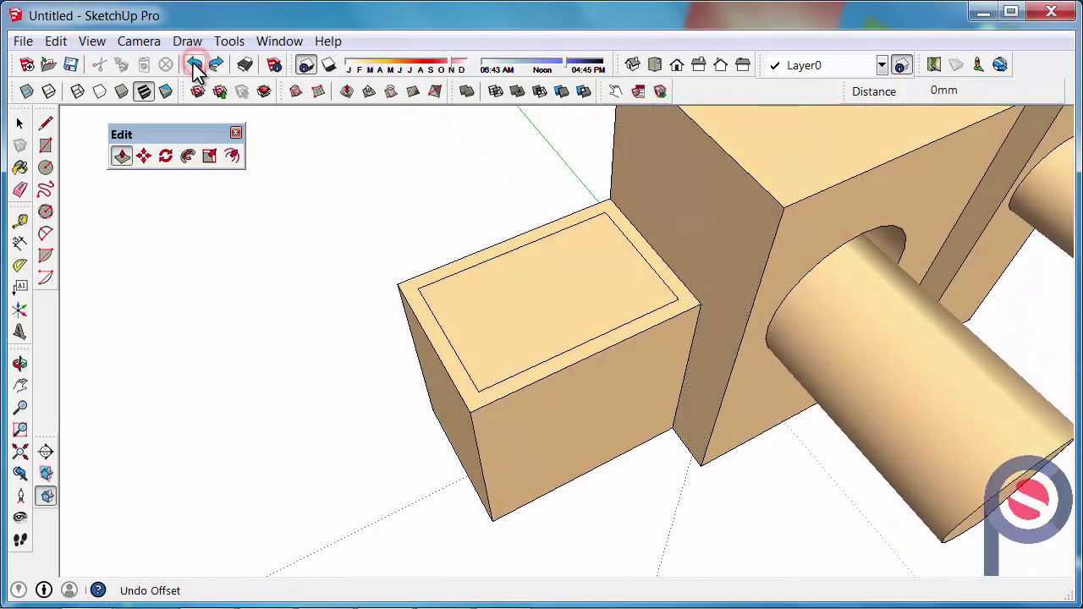
middle_drag(515, 322, 593, 435)
middle_drag(537, 336, 593, 127)
click(46, 125)
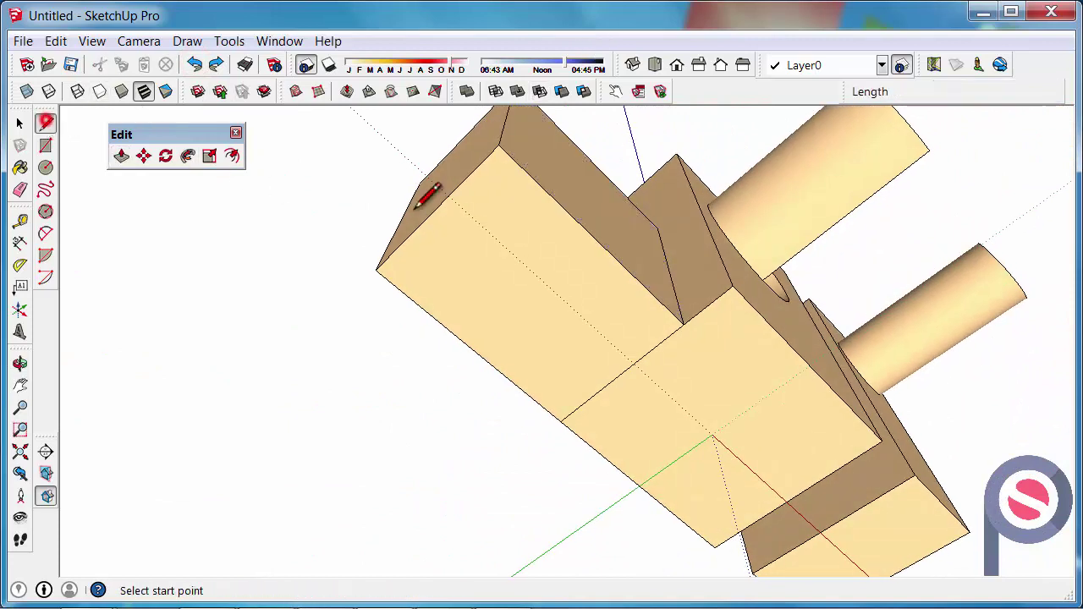
click(436, 208)
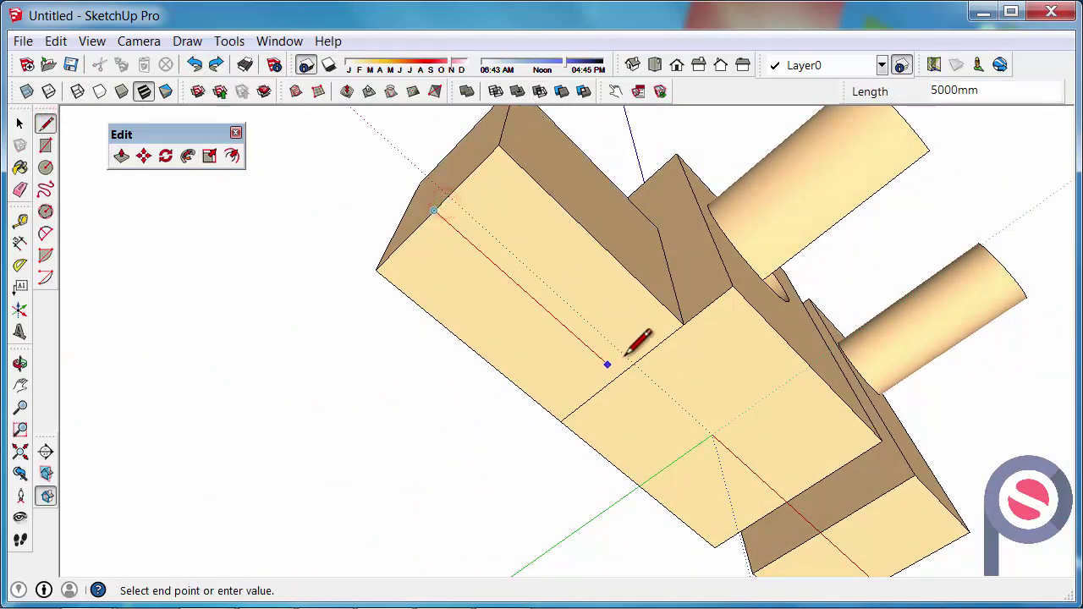
click(620, 373)
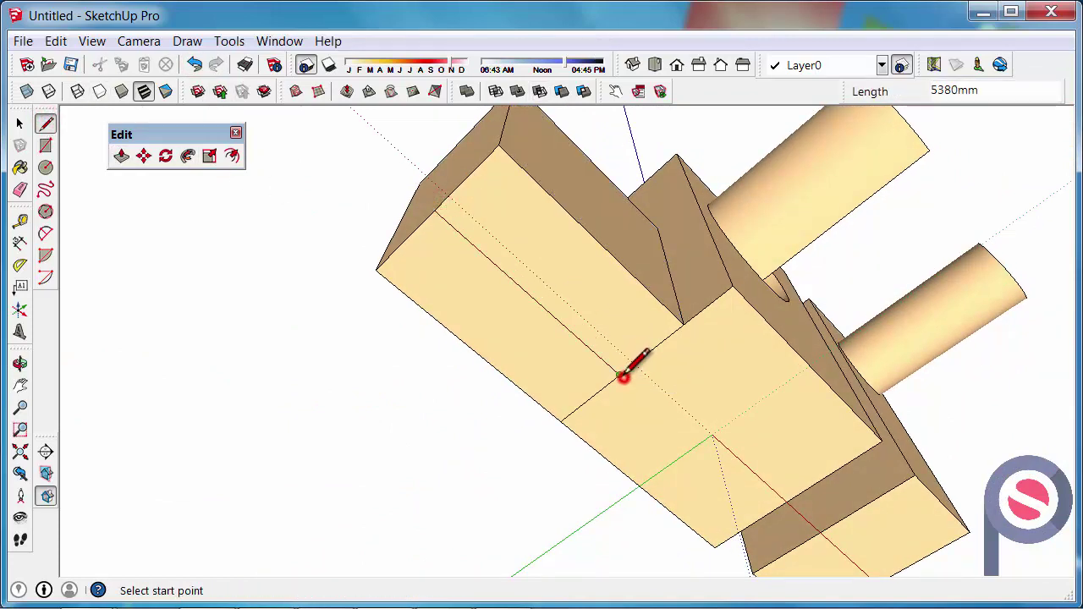
- Push/Pull the box's top face down into a deep recess and inspect it
click(122, 157)
middle_drag(406, 279, 474, 245)
drag(474, 245, 486, 363)
middle_drag(486, 364, 495, 412)
drag(495, 412, 527, 319)
middle_drag(527, 319, 480, 321)
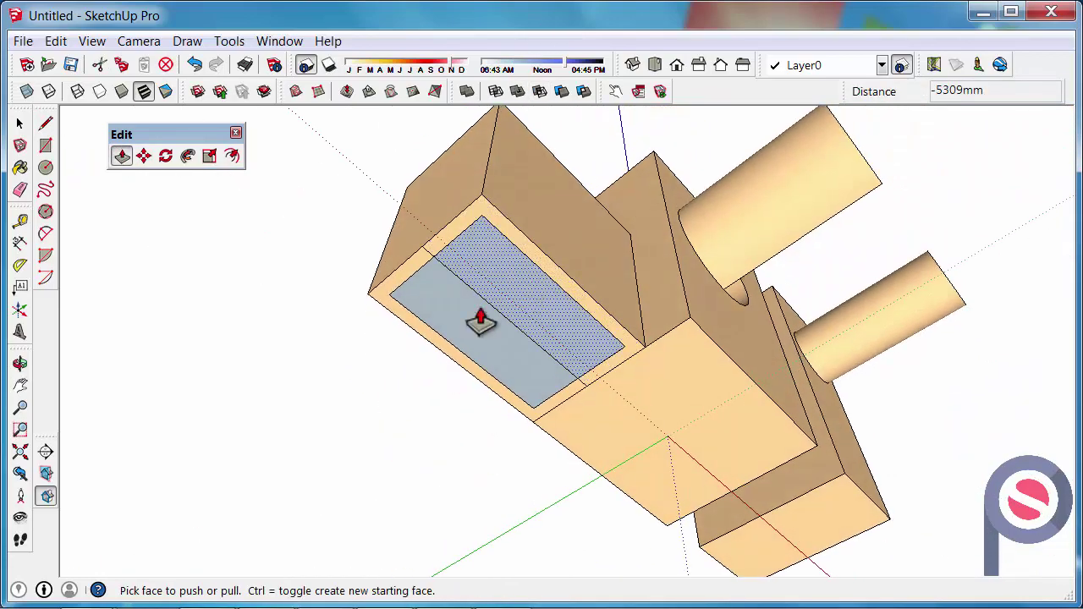
- Undo the recess and extra line, then push the inset top face down to hollow the box
click(194, 65)
click(195, 66)
middle_drag(339, 249, 500, 461)
drag(525, 249, 541, 399)
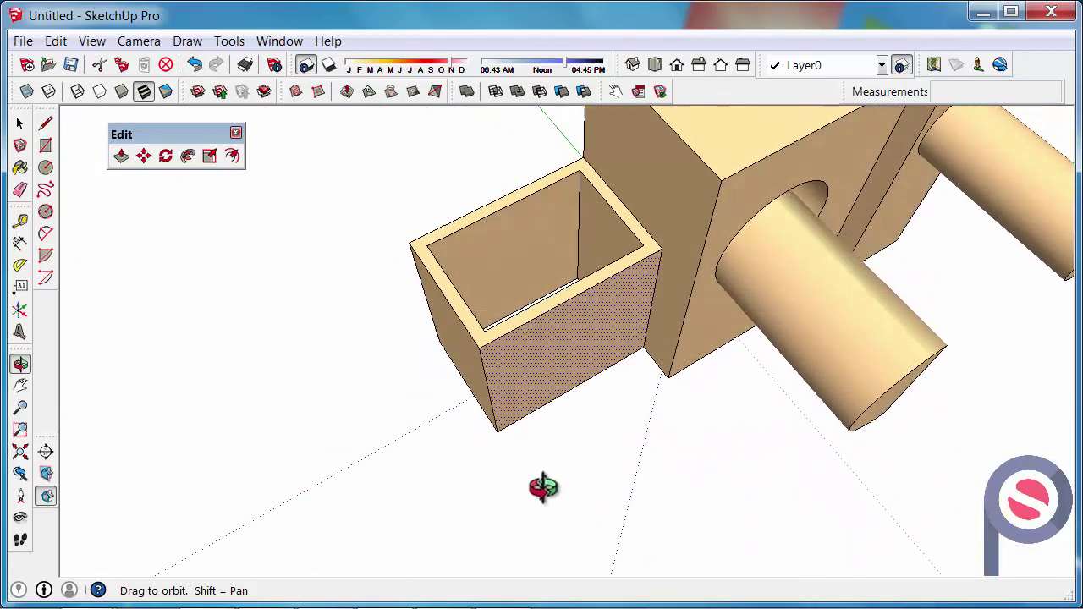